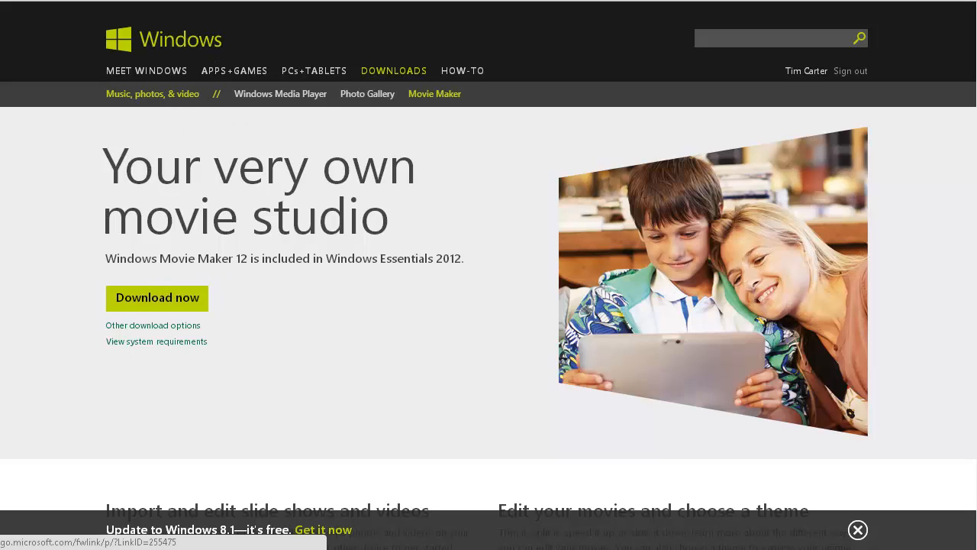
# - Download the Windows Essentials 2012 installer from the Movie Maker page, keep the file despite the warning and run it
pyautogui.click(155, 303)
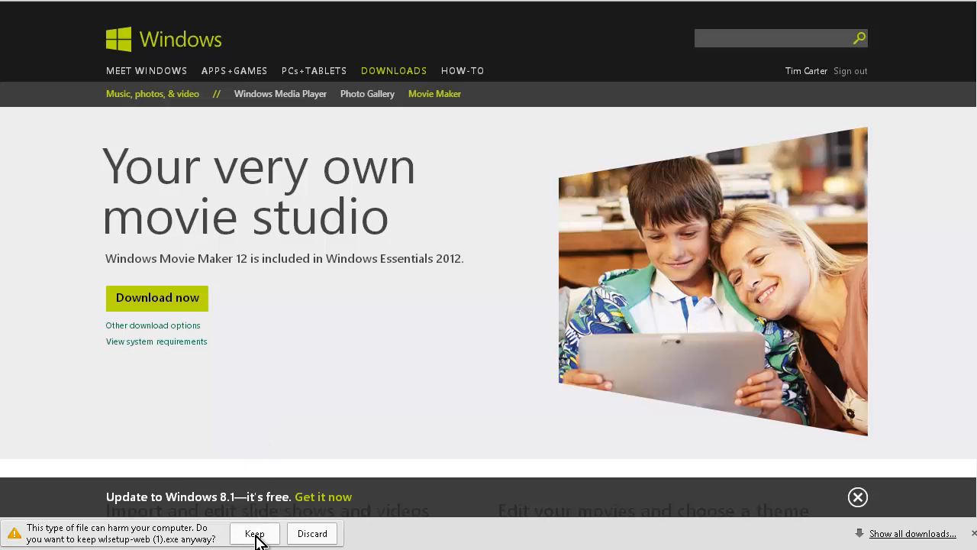
pyautogui.click(256, 534)
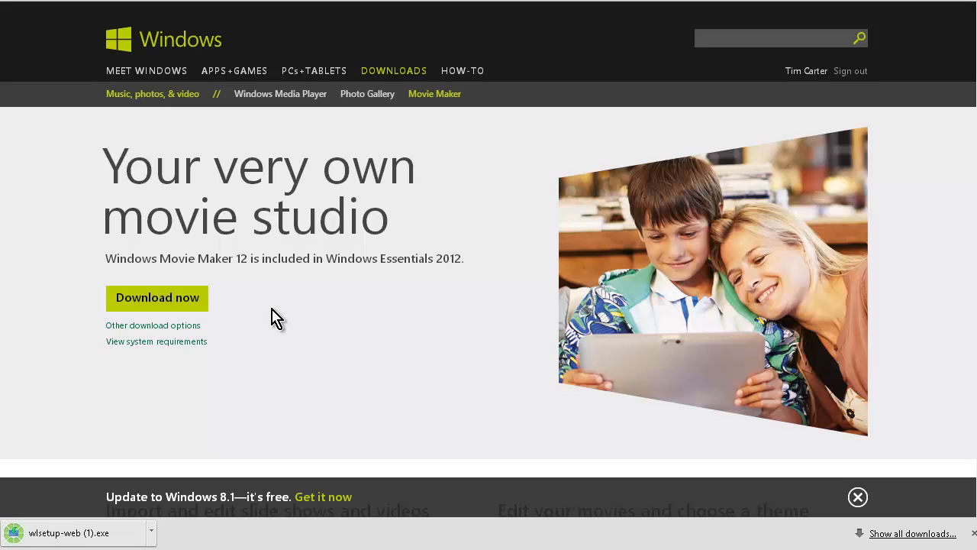
pyautogui.click(79, 534)
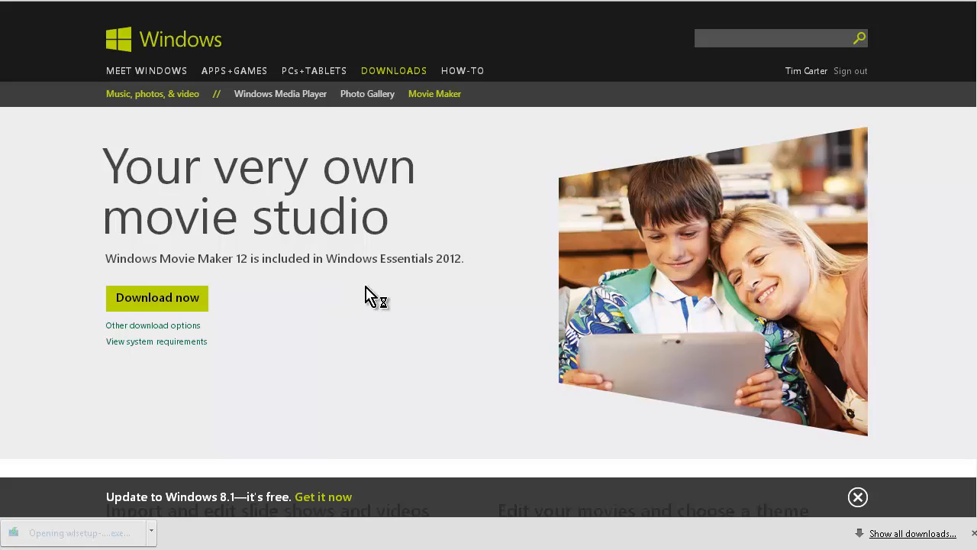
pyautogui.click(583, 309)
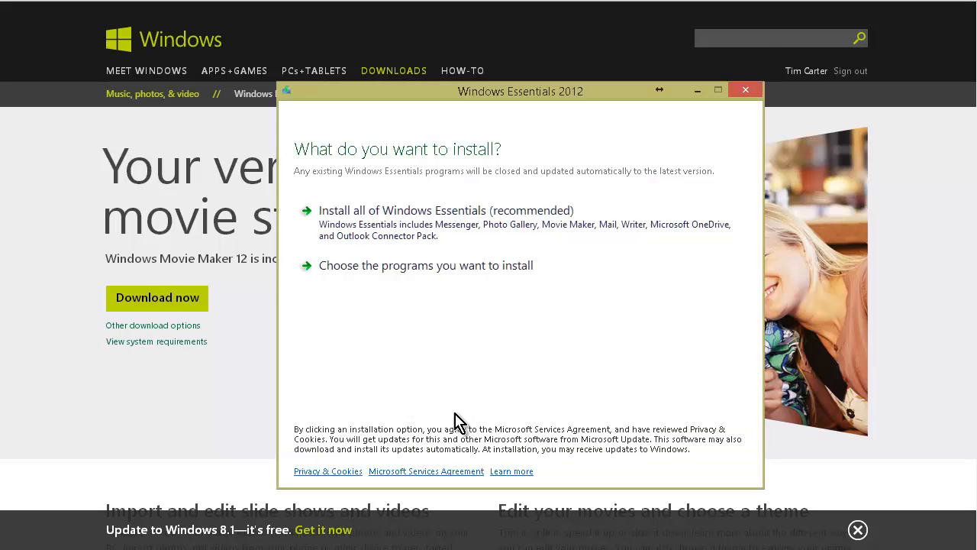
# - Choose individual programs to install, exclude Messenger and Writer, and install only Photo Gallery and Movie Maker
pyautogui.click(419, 276)
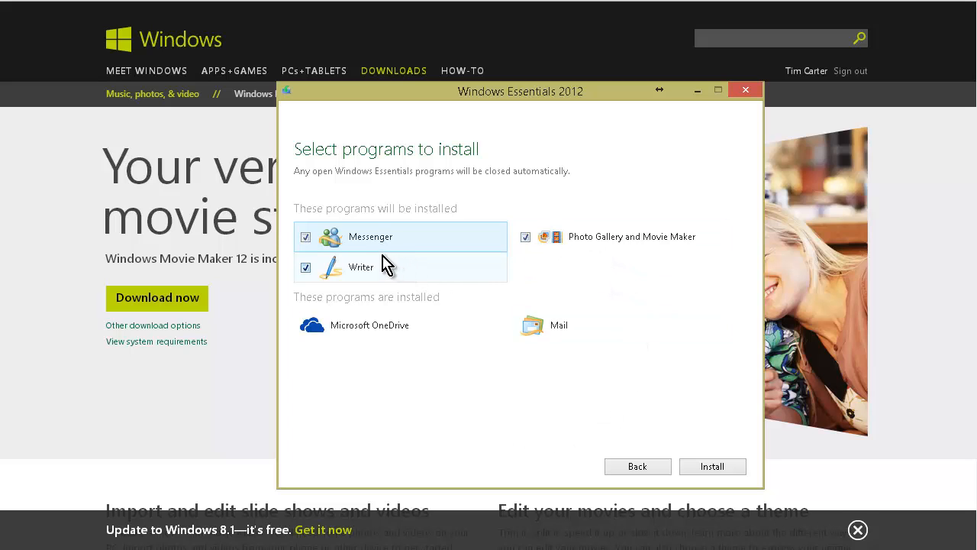
pyautogui.click(306, 238)
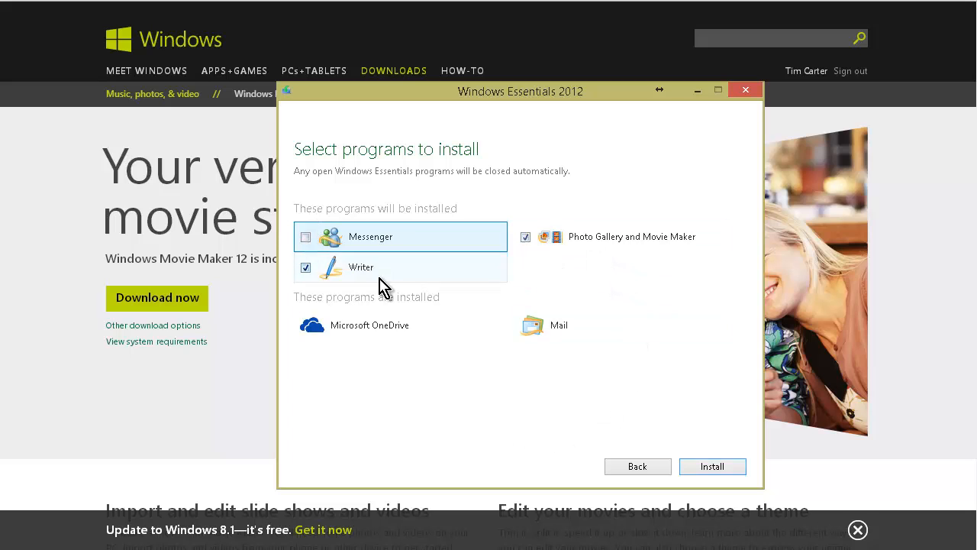
pyautogui.click(305, 267)
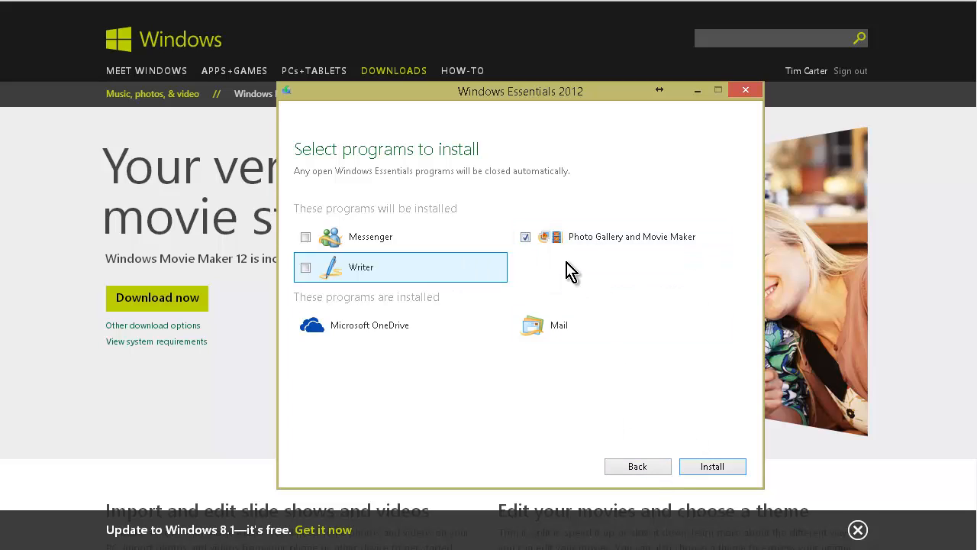
pyautogui.click(710, 467)
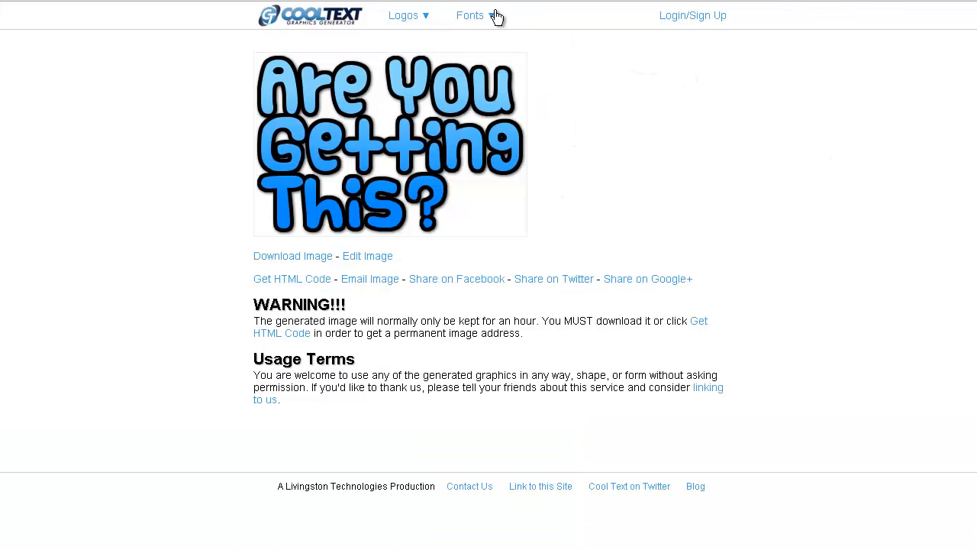
# - Edit the "Are You Getting This?" logo and replace its text with "Then You Need A Plan" on three lines
pyautogui.moveTo(482, 17)
pyautogui.click(374, 259)
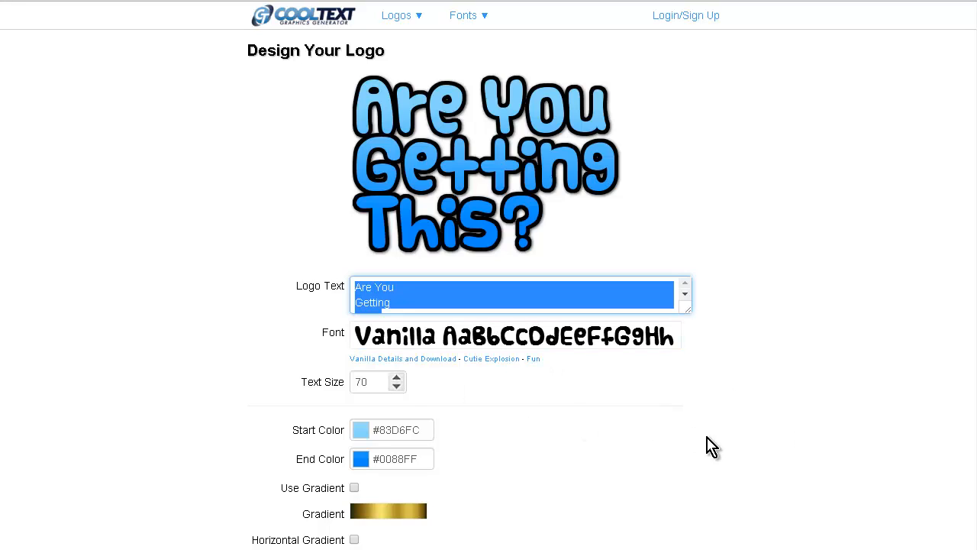
pyautogui.write('Th')
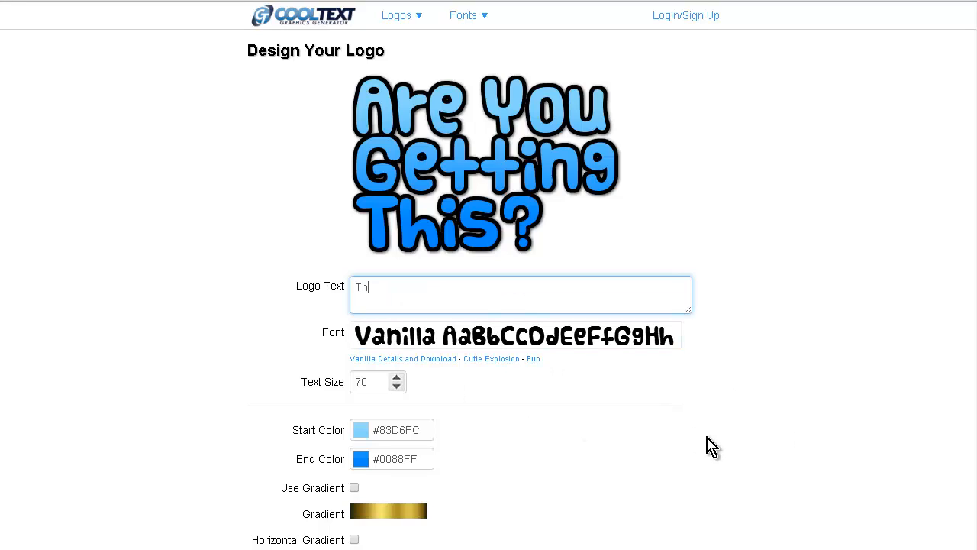
pyautogui.write('en You')
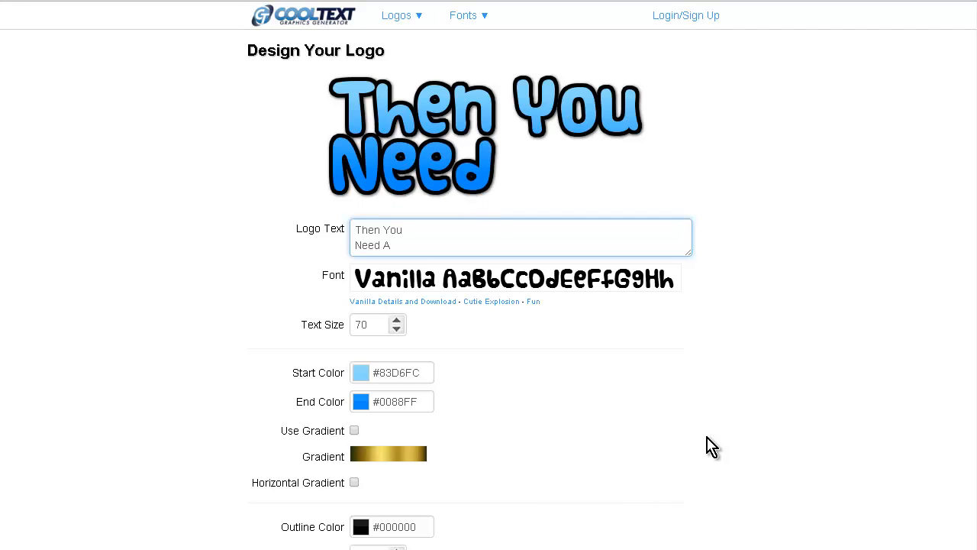
pyautogui.press('Return')
pyautogui.write('P')
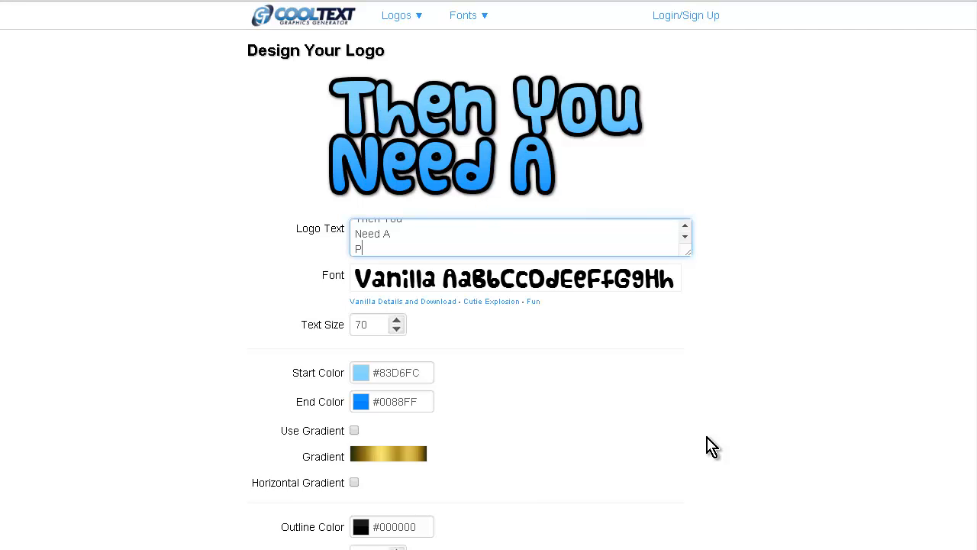
pyautogui.write('lan')
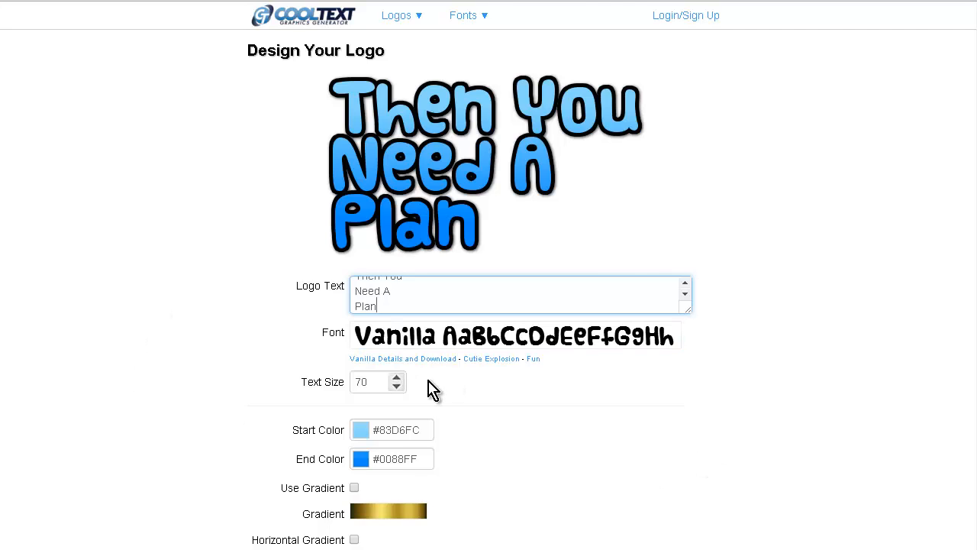
# - Create the "Then You Need A Plan" logo as a PNG with transparency and download the image to the seduction-techniques folder
pyautogui.scroll(-1, 416, 381)
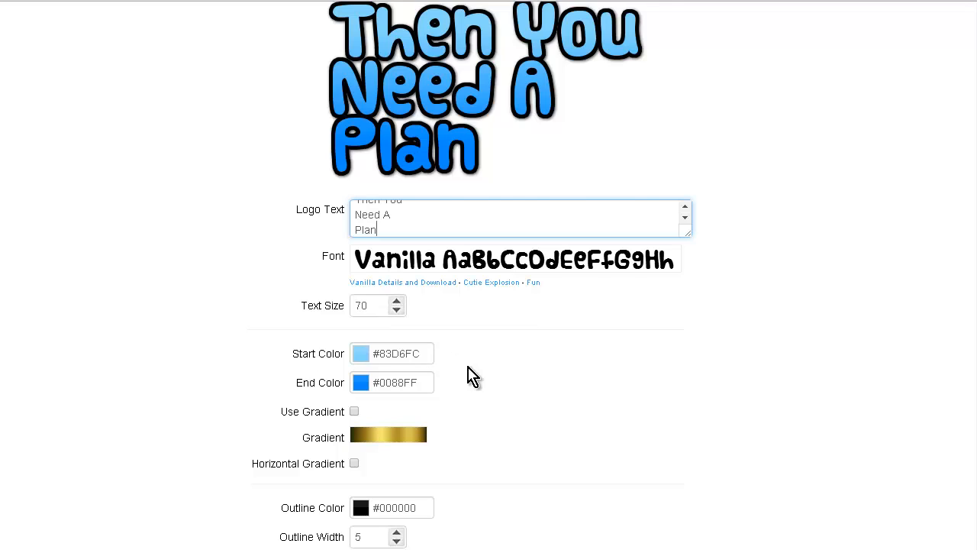
pyautogui.scroll(-1, 469, 376)
pyautogui.scroll(-3, 558, 364)
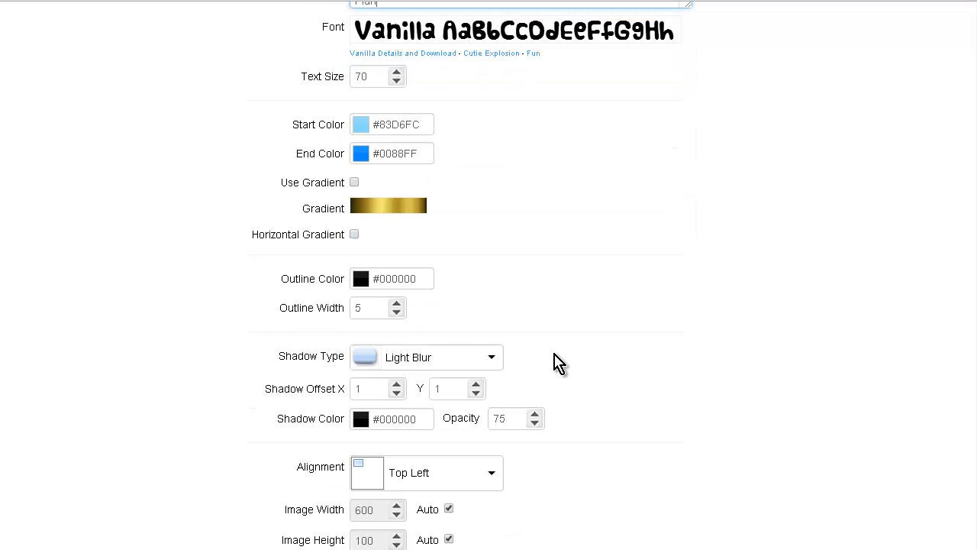
pyautogui.scroll(-3, 554, 365)
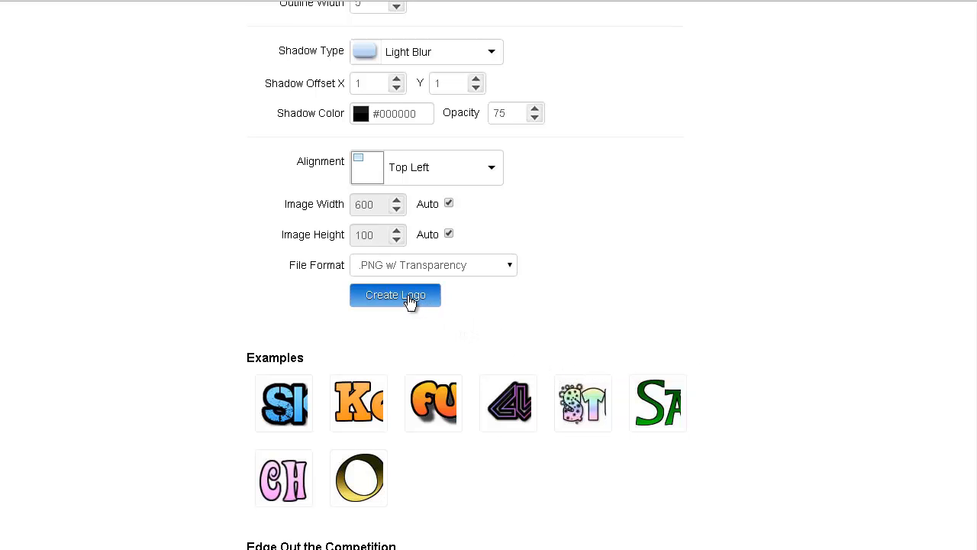
pyautogui.click(410, 302)
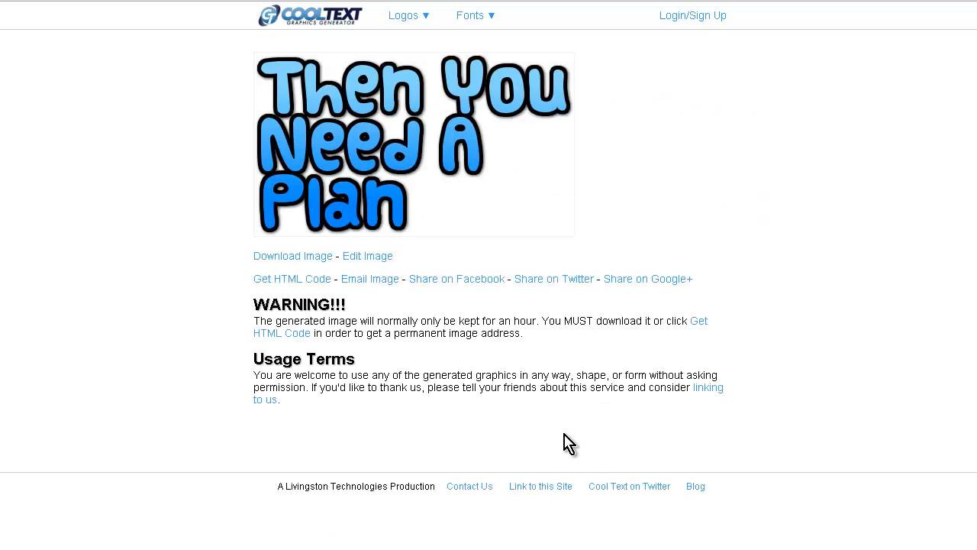
pyautogui.click(282, 260)
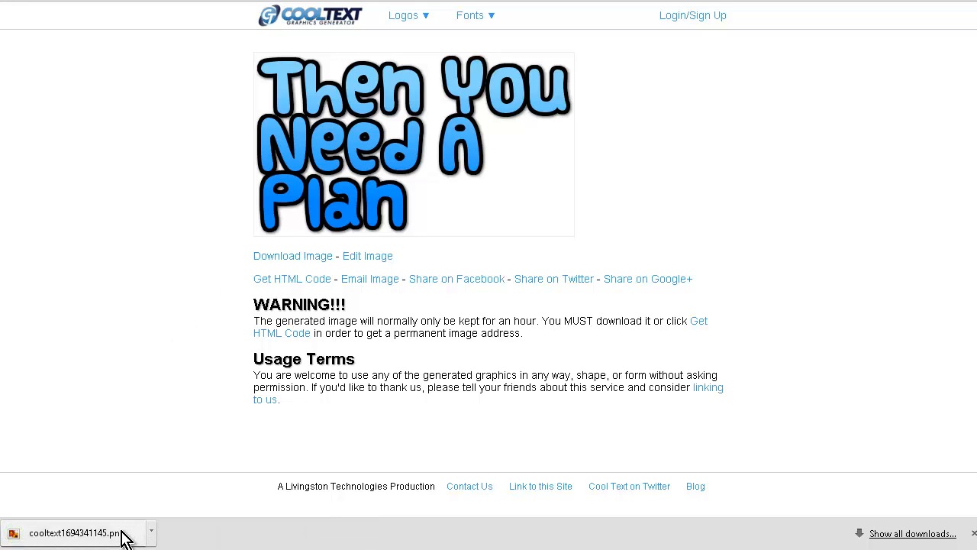
# - Preview the downloaded "Then You Need A Plan" image and check that it is in the seduction-techniques folder
pyautogui.click(77, 533)
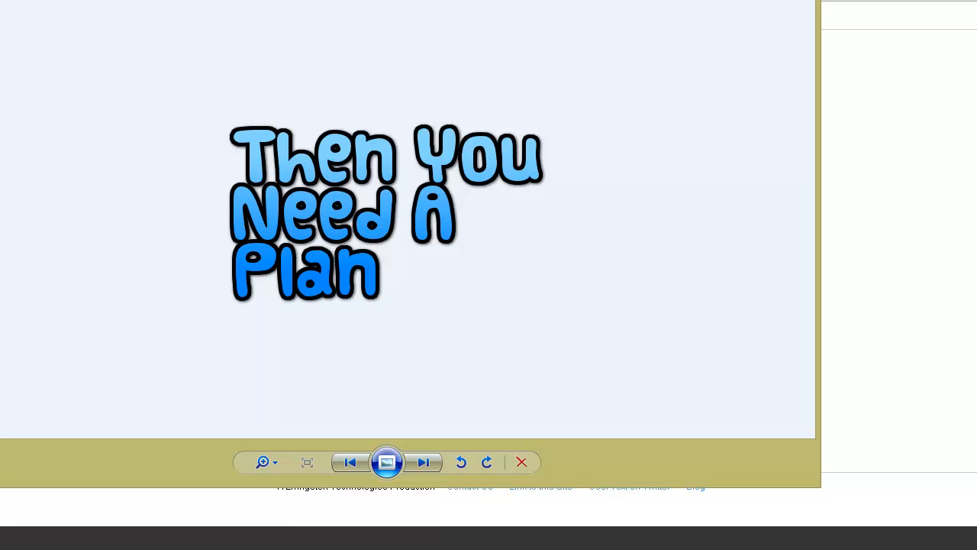
pyautogui.click(807, 1)
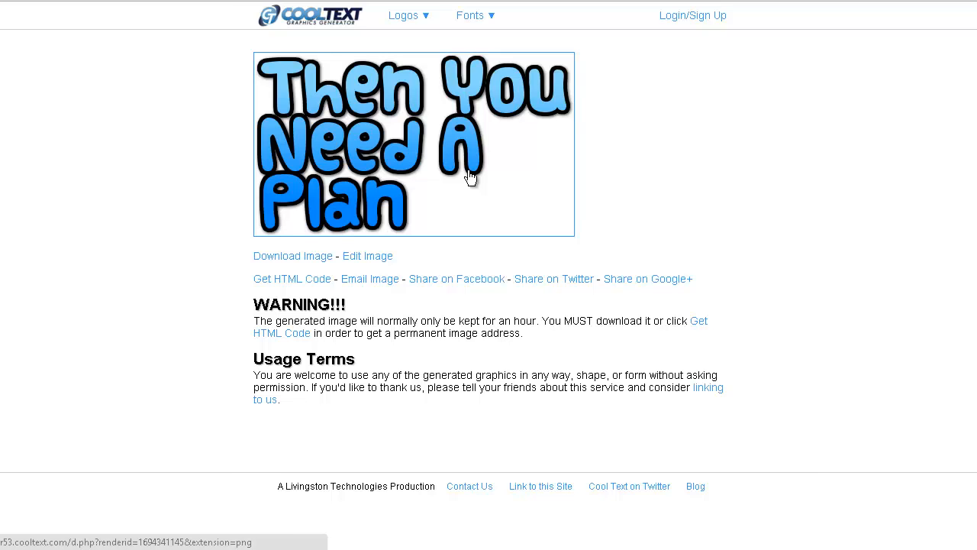
pyautogui.hotkey('alt', 'Tab')
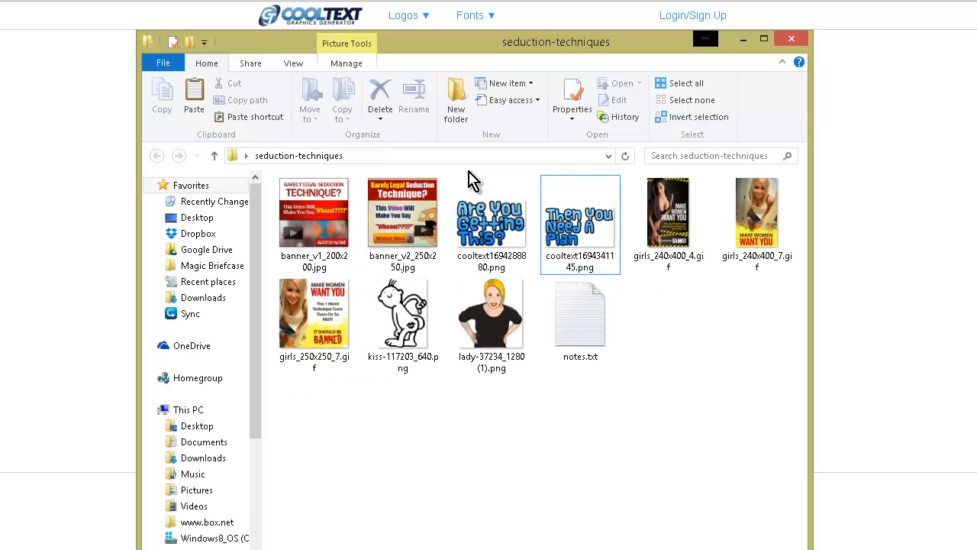
pyautogui.click(601, 244)
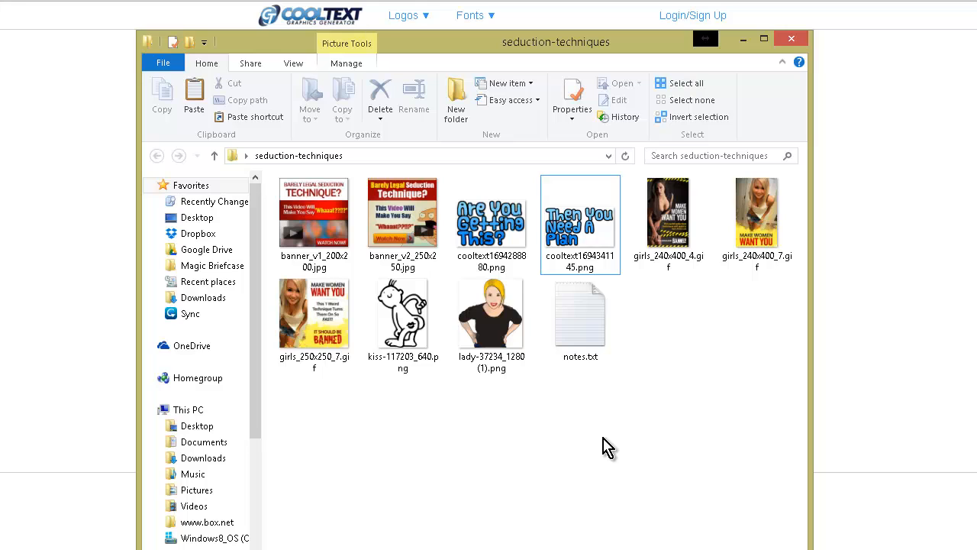
pyautogui.click(866, 284)
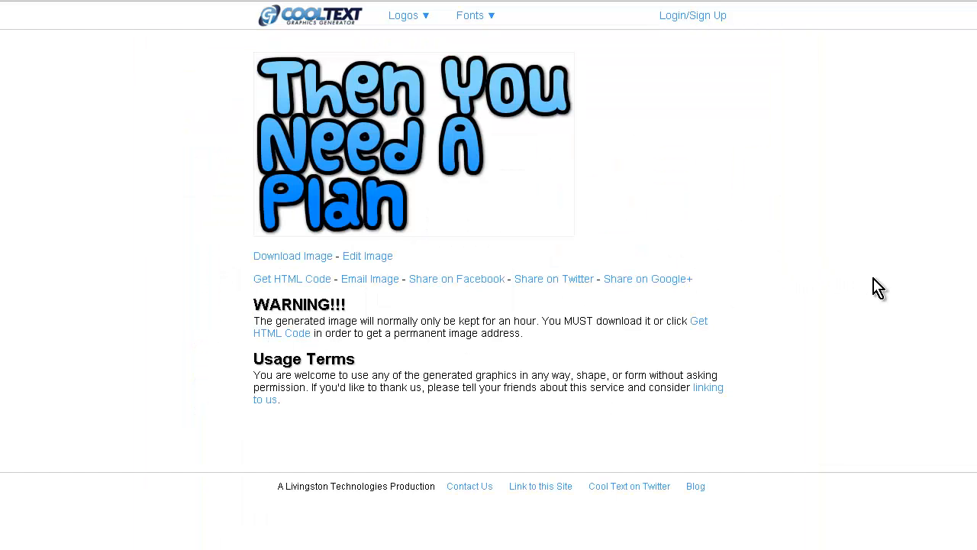
# - Edit the logo to read "Click The Link Below / For More Information" on two lines and set the text size to 35
pyautogui.click(365, 258)
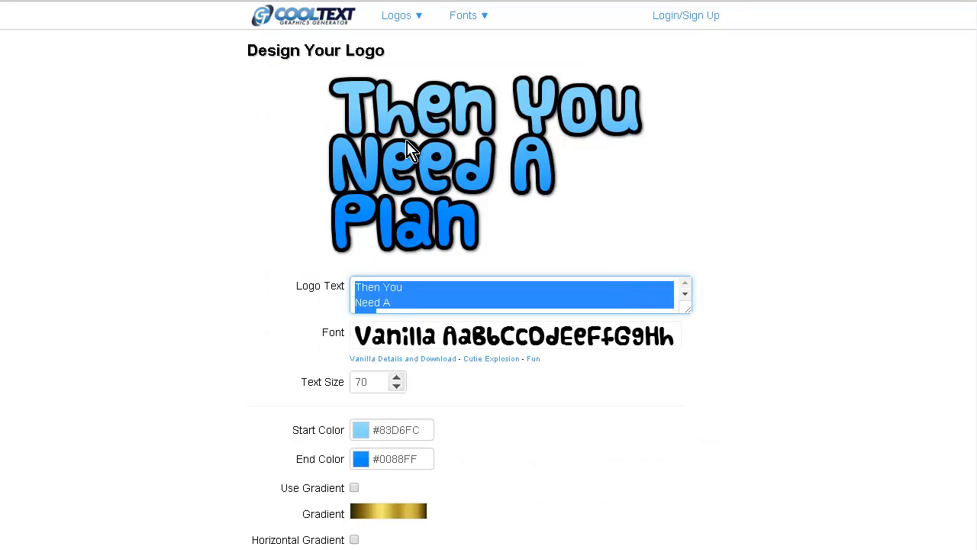
pyautogui.write('Click')
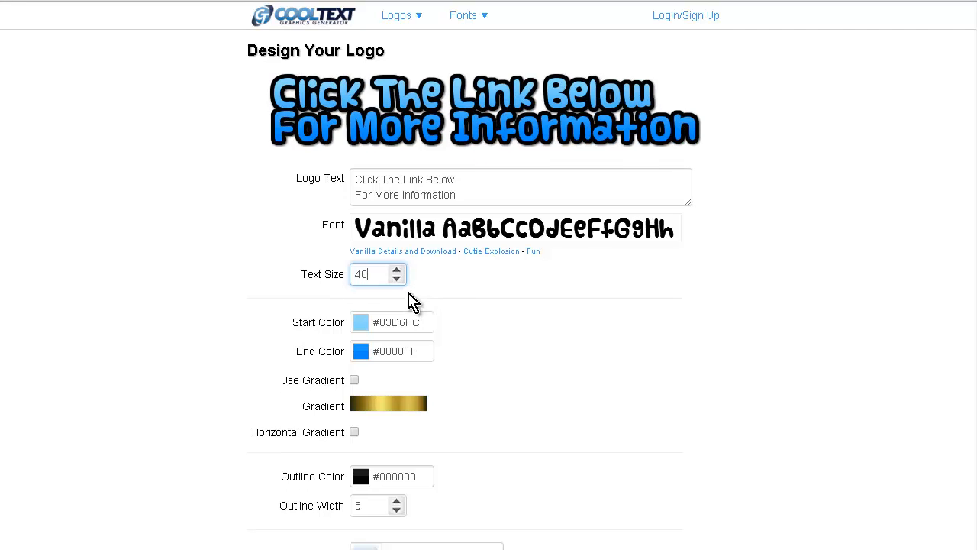
pyautogui.click(397, 278)
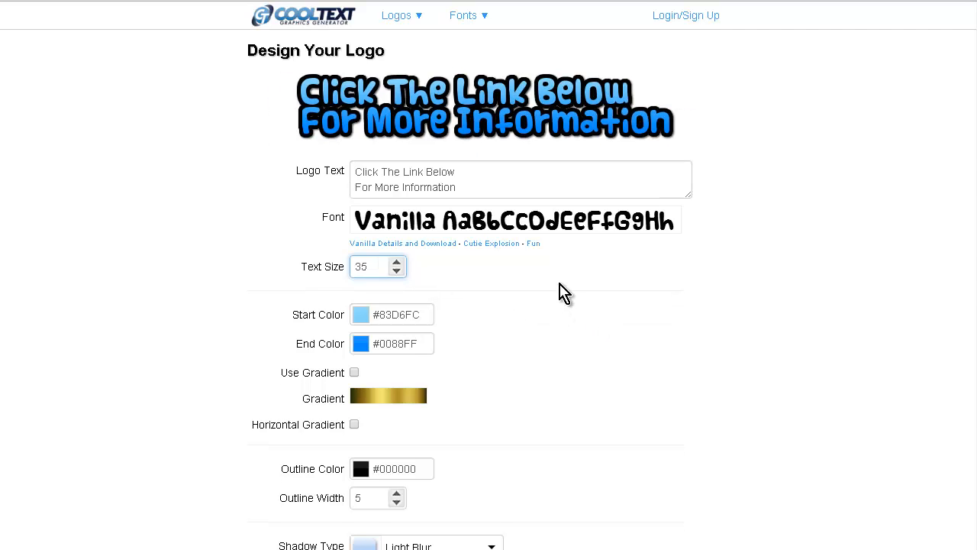
# - Create the "Click The Link Below For More Information" logo, download it to the seduction-techniques folder and preview the image
pyautogui.scroll(-8, 563, 290)
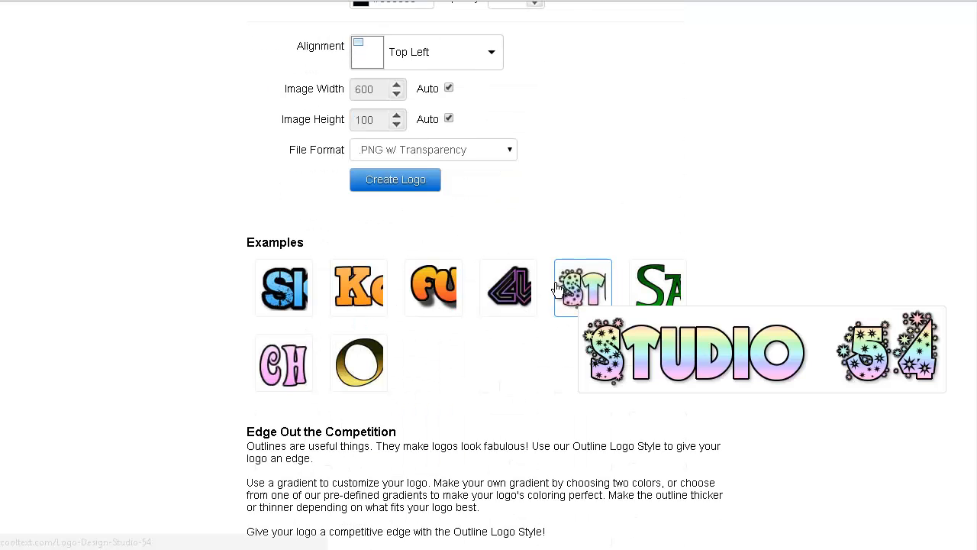
pyautogui.click(397, 180)
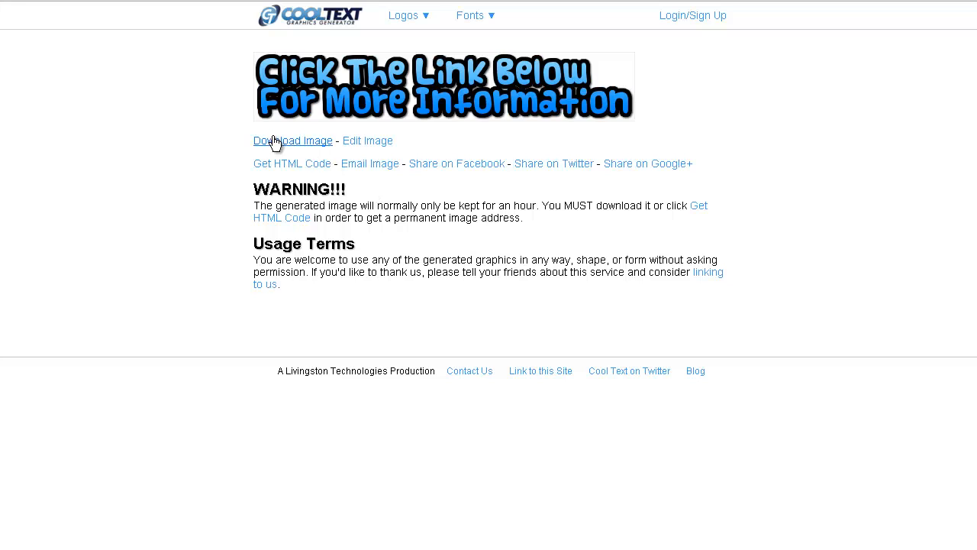
pyautogui.click(295, 145)
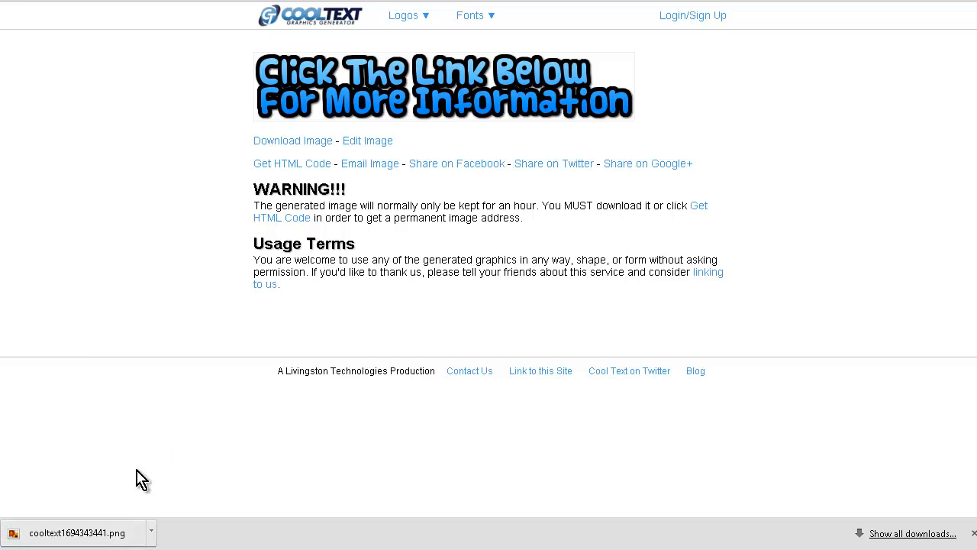
pyautogui.click(109, 534)
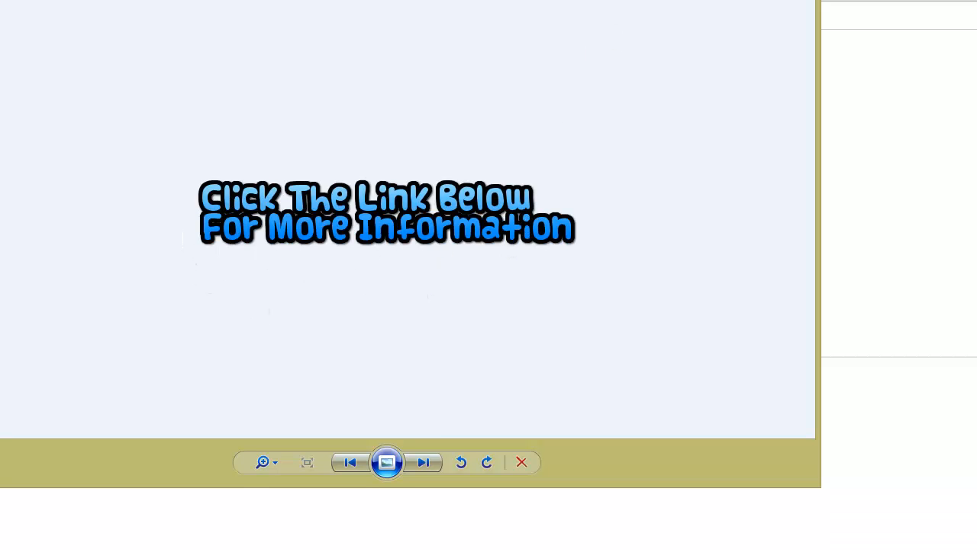
pyautogui.click(799, 1)
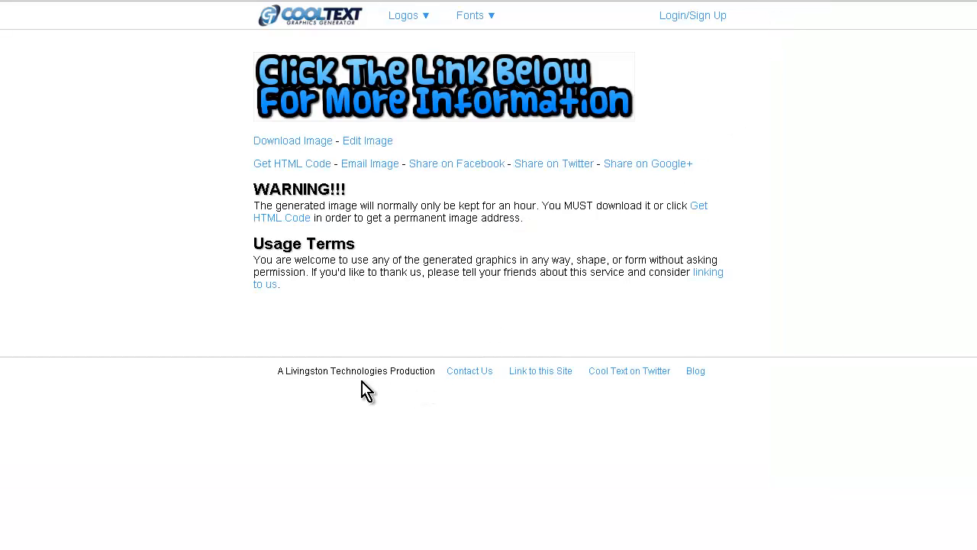
# - Switch to Movie Maker and add the "Are You Getting This?" image from the seduction-techniques folder to the empty storyboard
pyautogui.hotkey('alt', 'Tab')
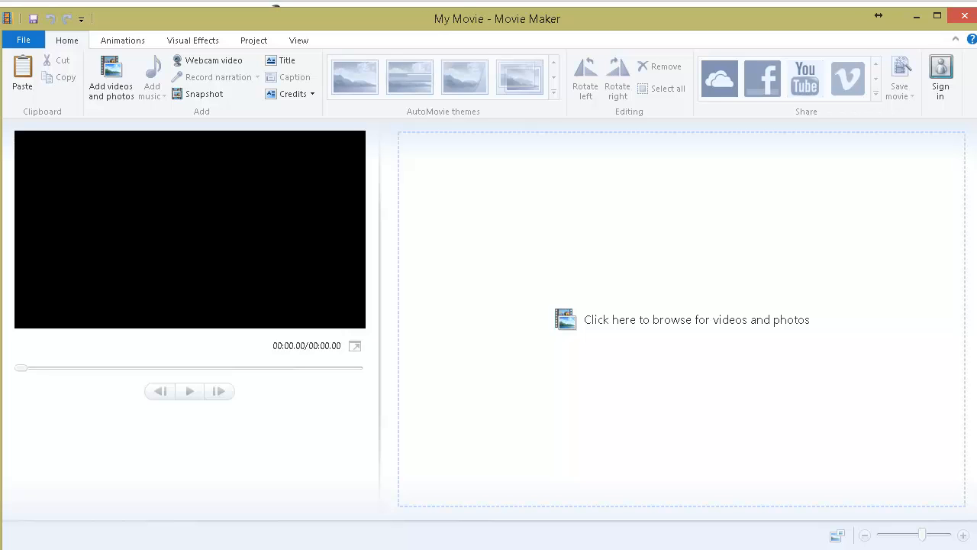
pyautogui.hotkey('alt', 'Tab')
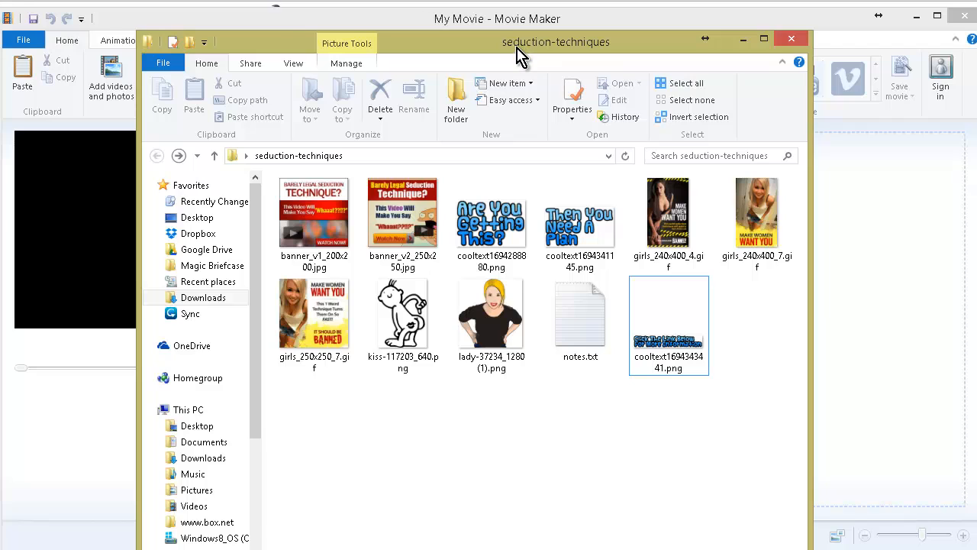
pyautogui.moveTo(519, 50); pyautogui.dragTo(976, 132)
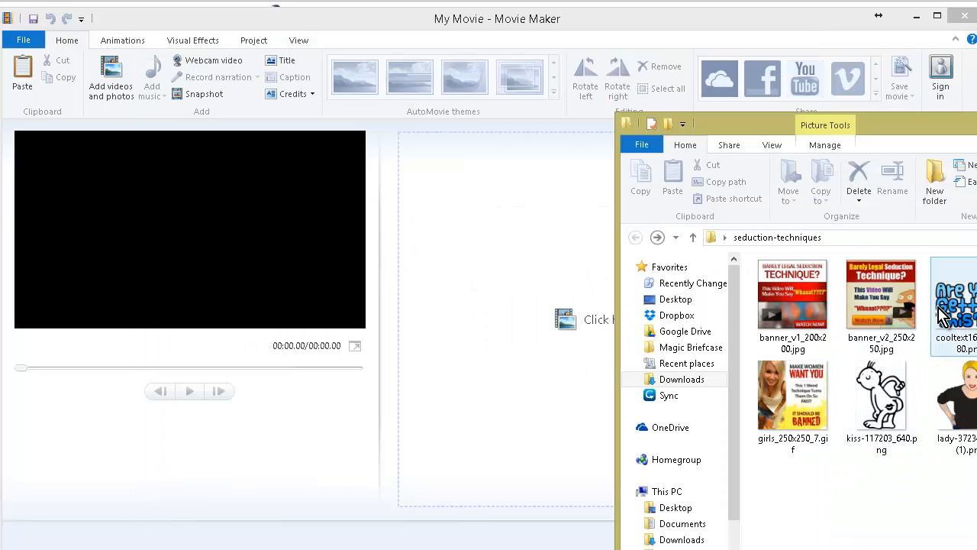
pyautogui.moveTo(952, 306); pyautogui.dragTo(587, 282)
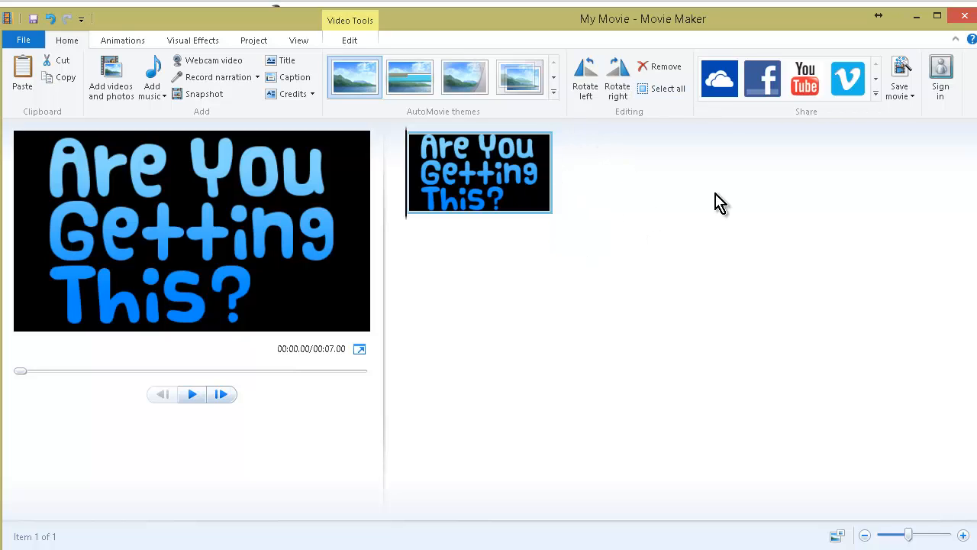
# - Add the cartoon blonde woman image and the "Then You Need A Plan" image from the seduction-techniques folder after the first clip
pyautogui.hotkey('alt', 'Tab')
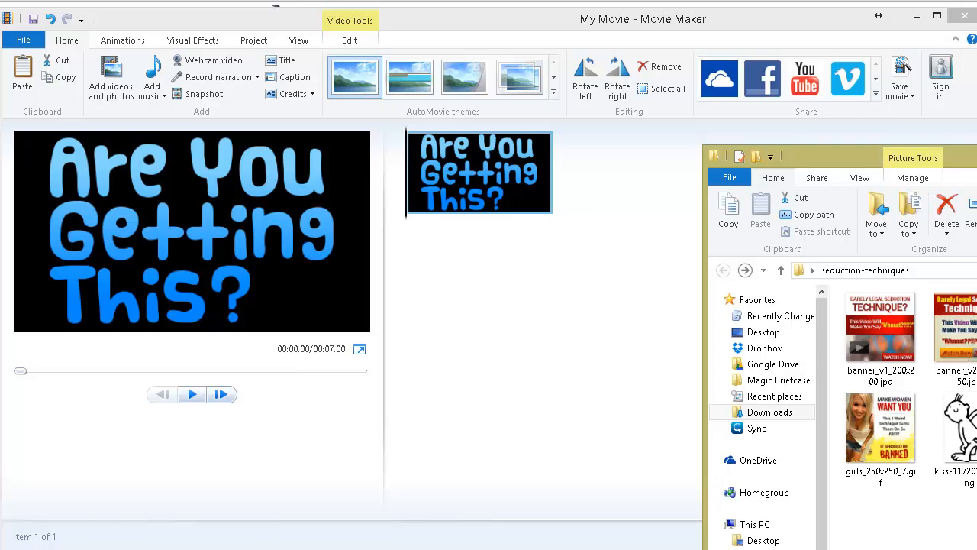
pyautogui.moveTo(944, 371); pyautogui.dragTo(650, 215)
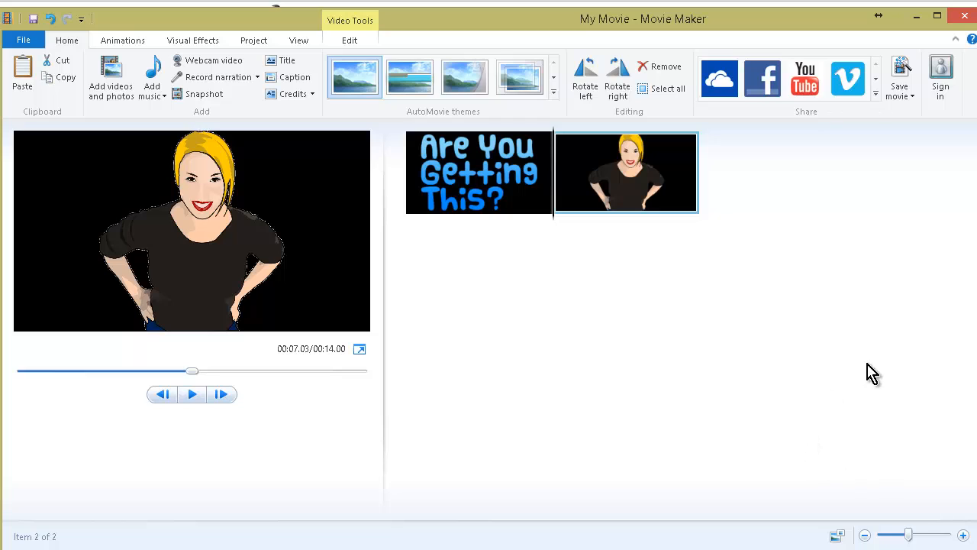
pyautogui.hotkey('alt', 'Tab')
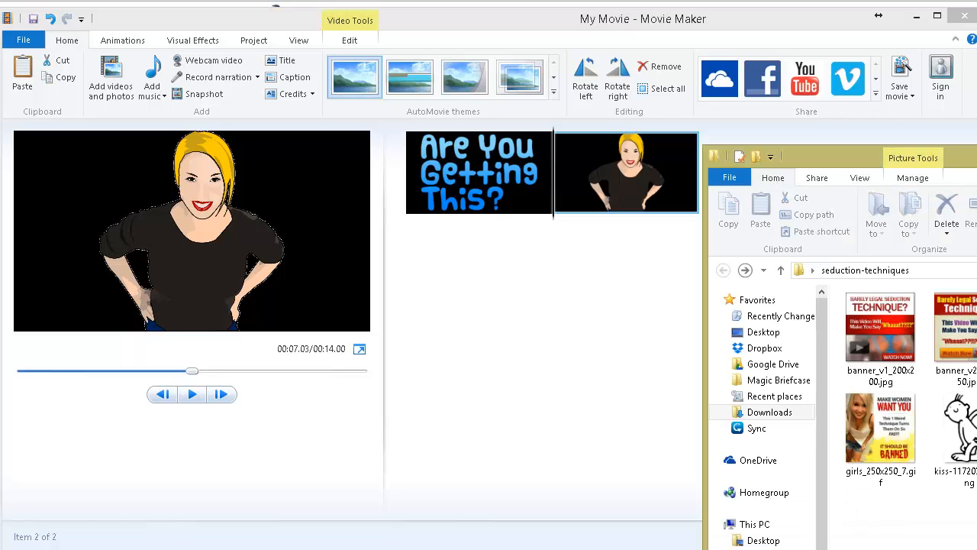
pyautogui.moveTo(976, 330); pyautogui.dragTo(646, 299)
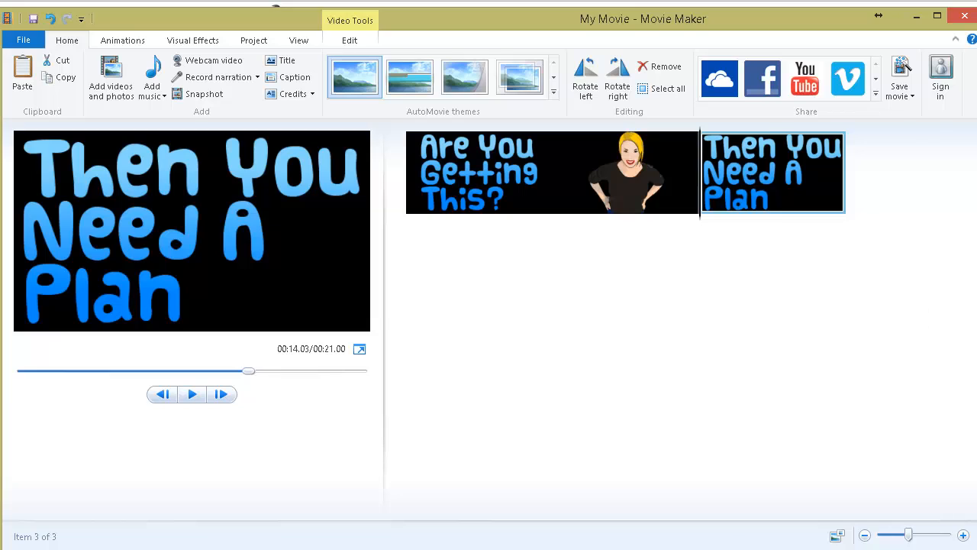
# - Add banner_v1_200x200.jpg to the storyboard and move it to the end, after the "Then You Need A Plan" clip
pyautogui.hotkey('alt', 'Tab')
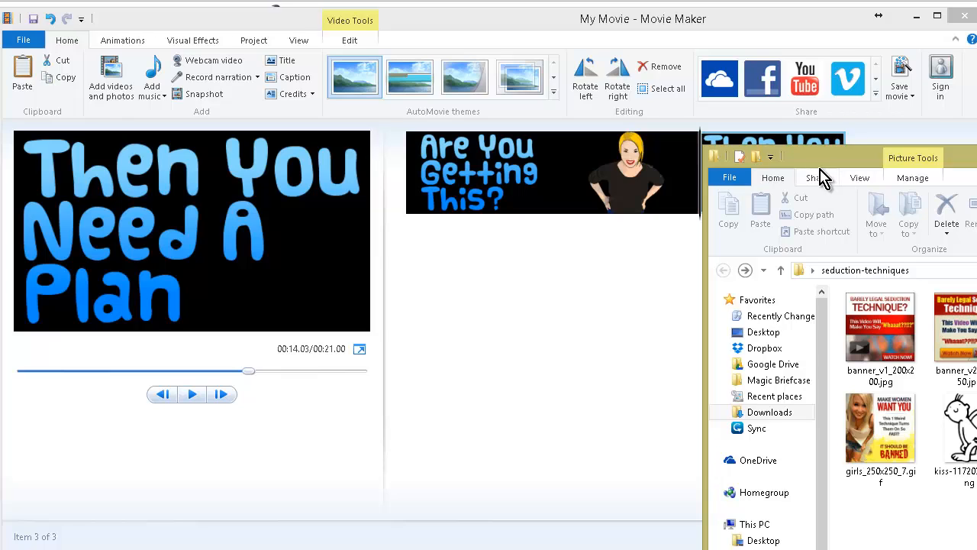
pyautogui.click(878, 320)
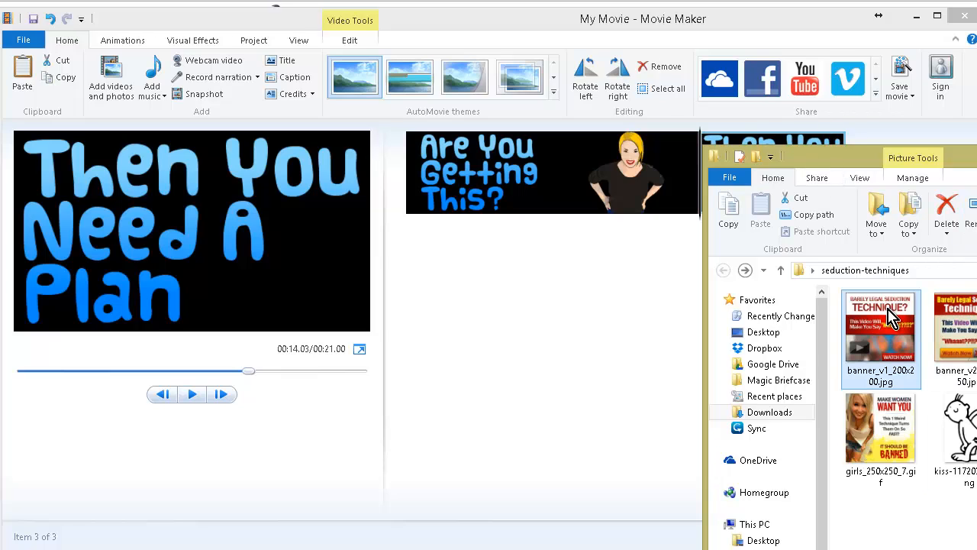
pyautogui.moveTo(884, 314); pyautogui.dragTo(618, 301)
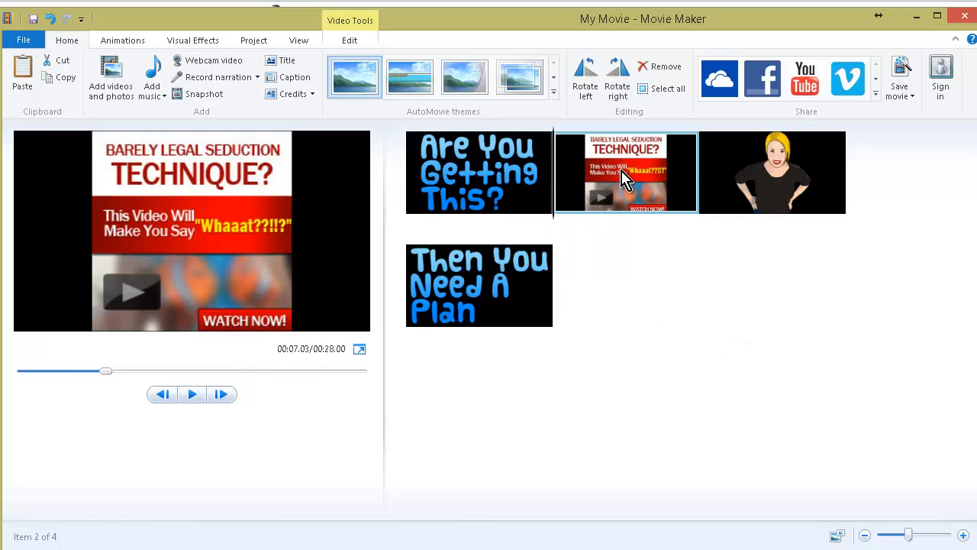
pyautogui.moveTo(622, 171); pyautogui.dragTo(653, 324)
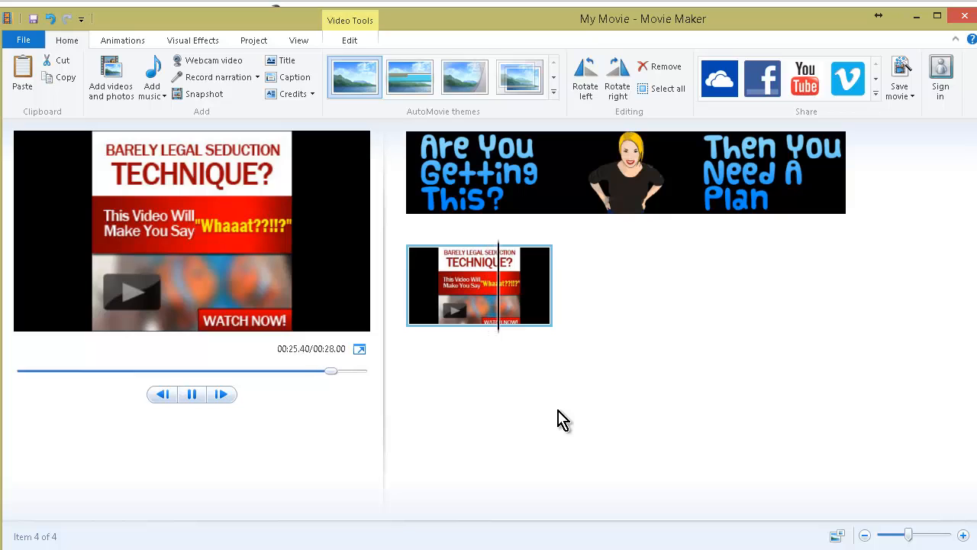
# - Add the "Click The Link Below For More Information" image from the seduction-techniques folder as the last clip on the storyboard
pyautogui.hotkey('alt', 'Tab')
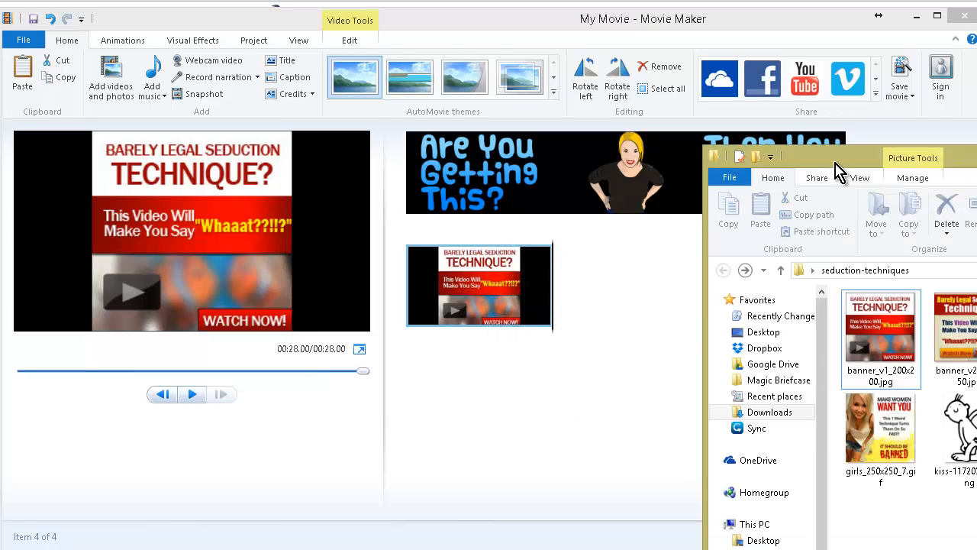
pyautogui.moveTo(834, 162); pyautogui.dragTo(787, 240)
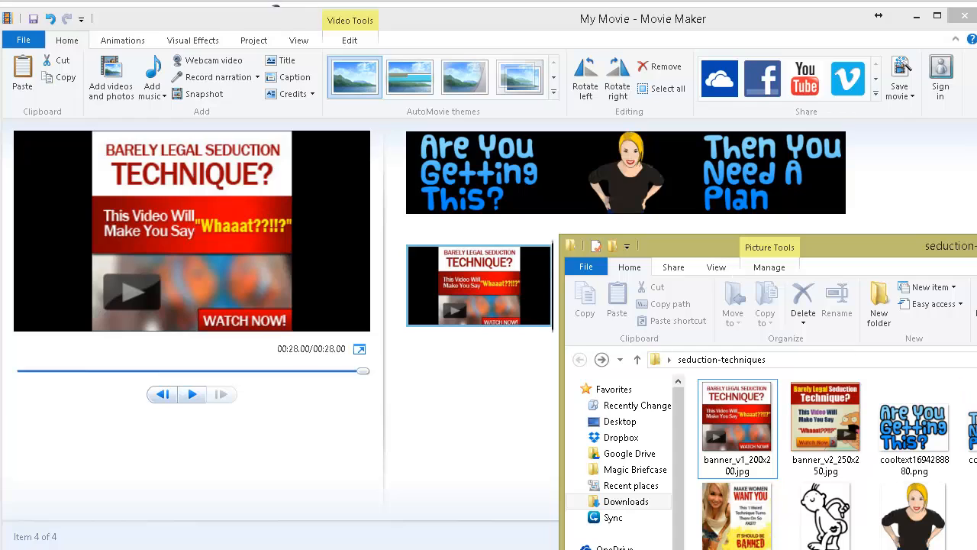
pyautogui.moveTo(932, 525); pyautogui.dragTo(524, 421)
pyautogui.click(870, 475)
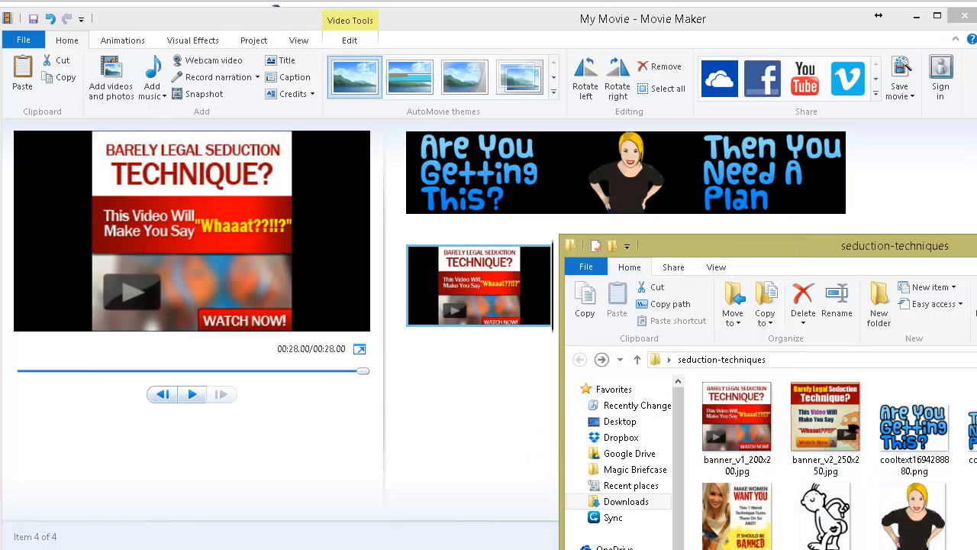
pyautogui.moveTo(955, 539); pyautogui.dragTo(546, 464)
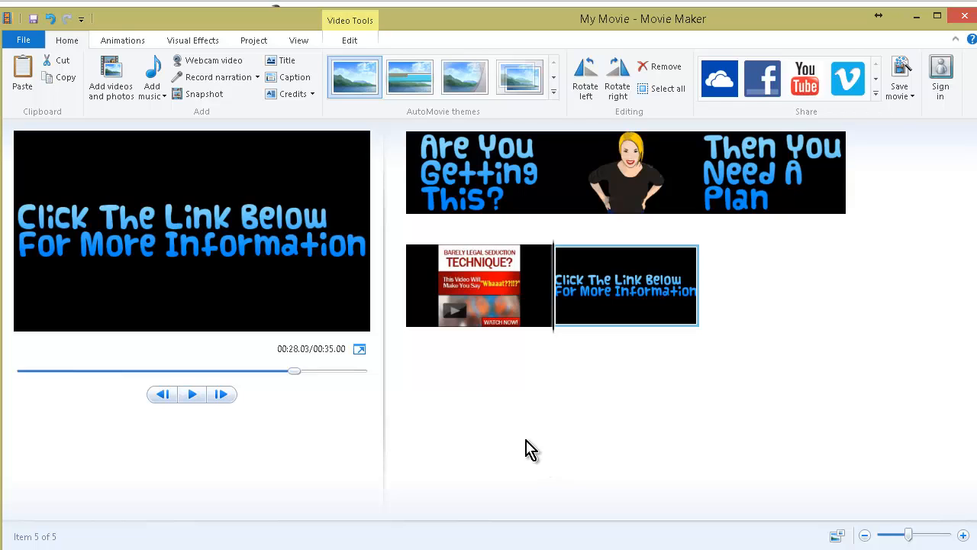
# - Set the duration of the "Are You Getting This?" clip and the cartoon woman clip to 3.00 each
pyautogui.click(466, 183)
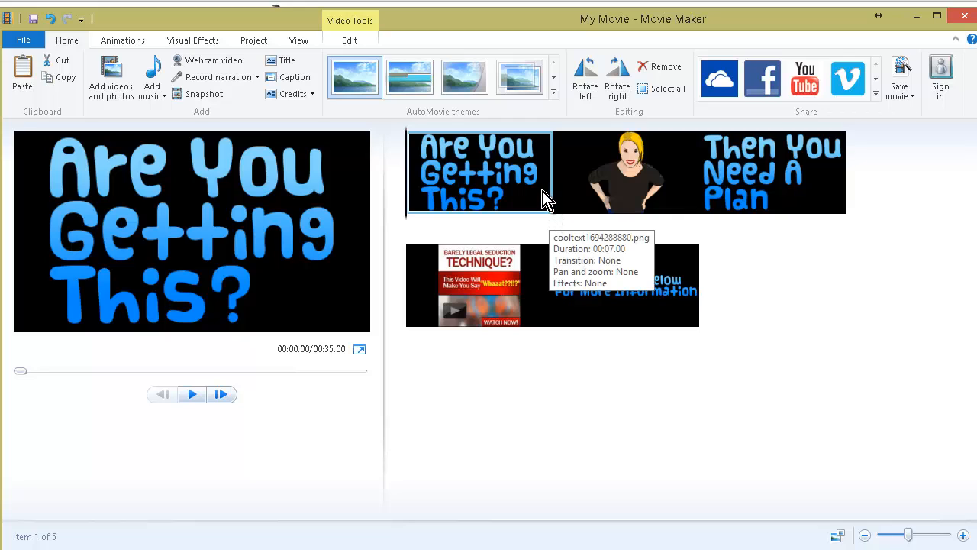
pyautogui.click(352, 42)
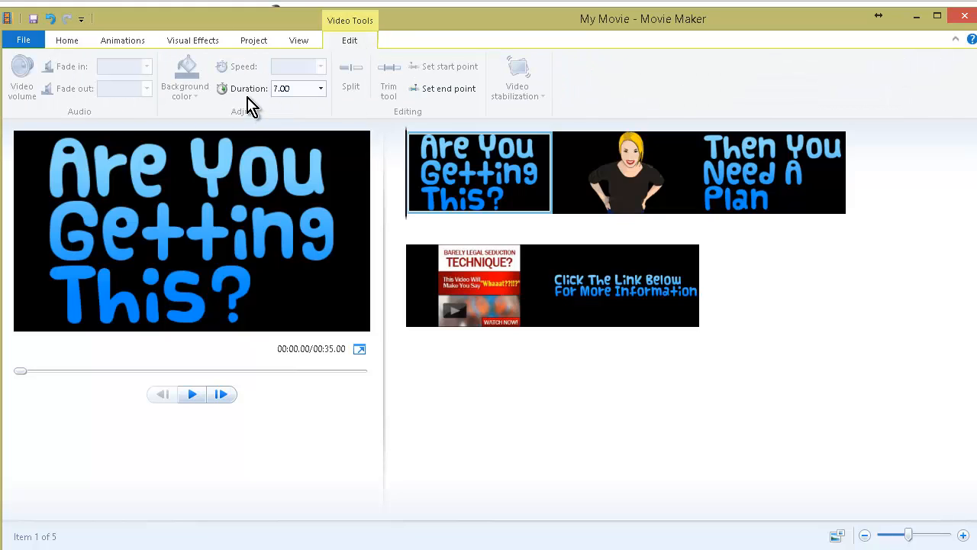
pyautogui.click(302, 87)
pyautogui.click(602, 176)
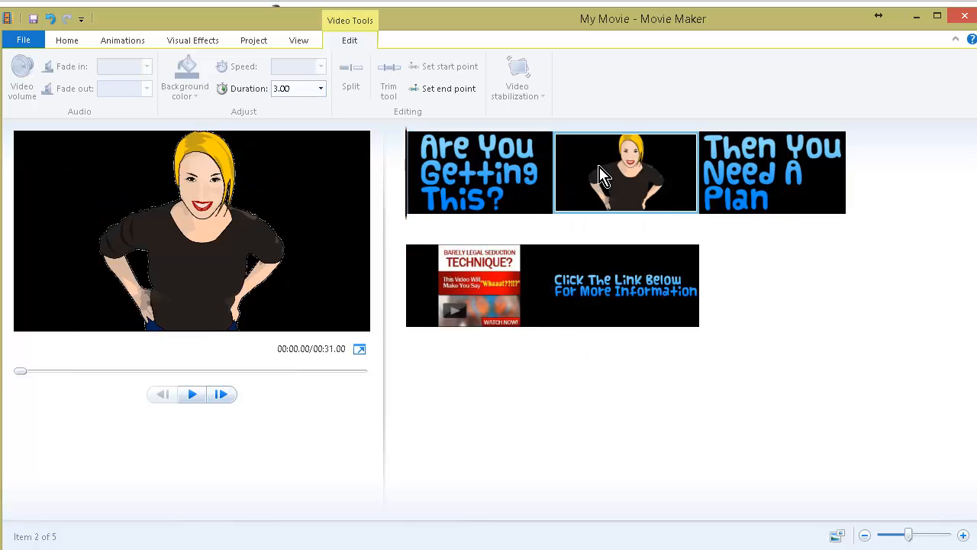
pyautogui.click(518, 175)
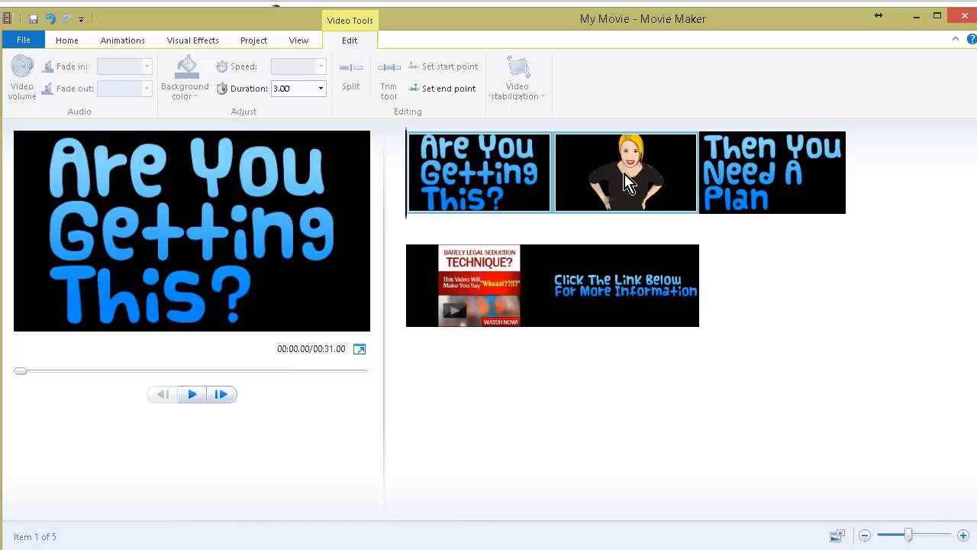
pyautogui.click(566, 161)
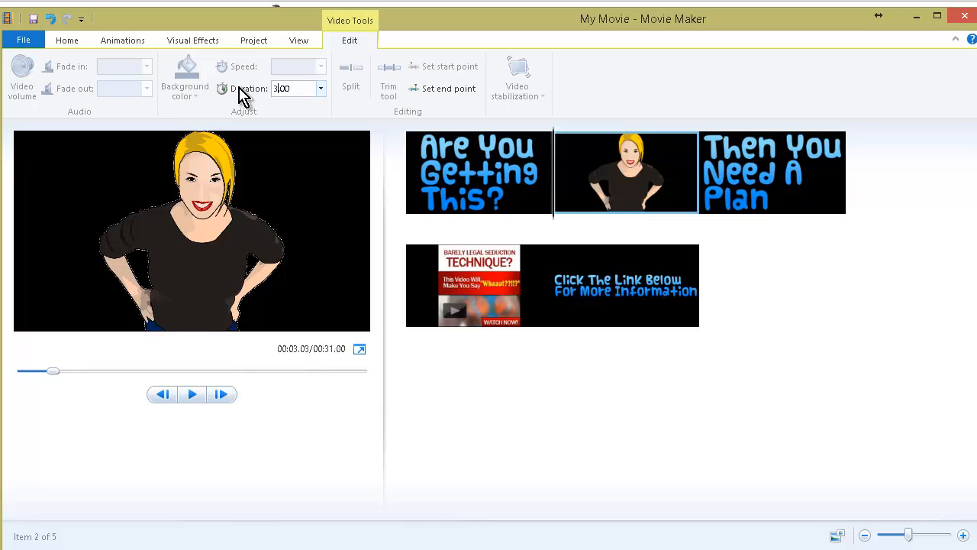
# - Set the "Then You Need A Plan" clip's duration to 3.00 and the seduction technique banner clip's duration to 5.00
pyautogui.click(744, 173)
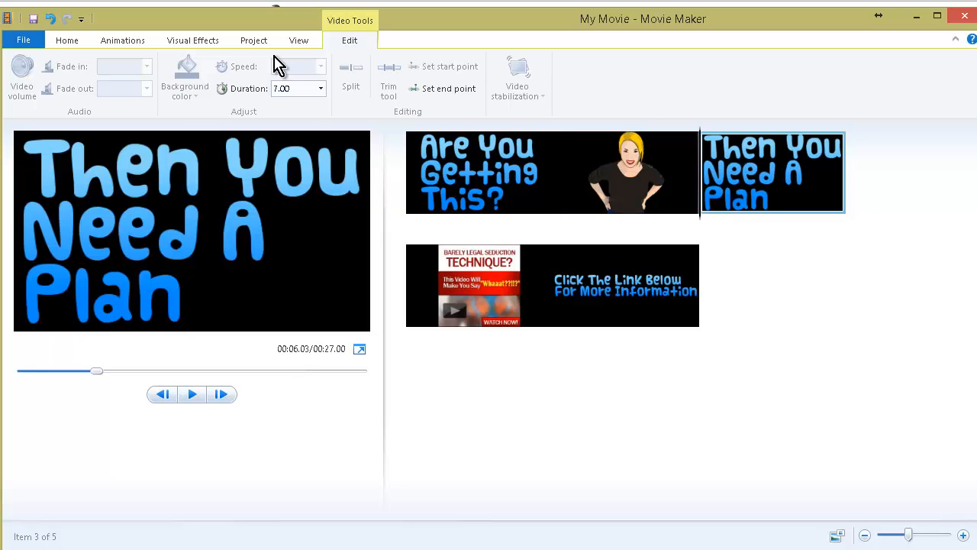
pyautogui.click(274, 89)
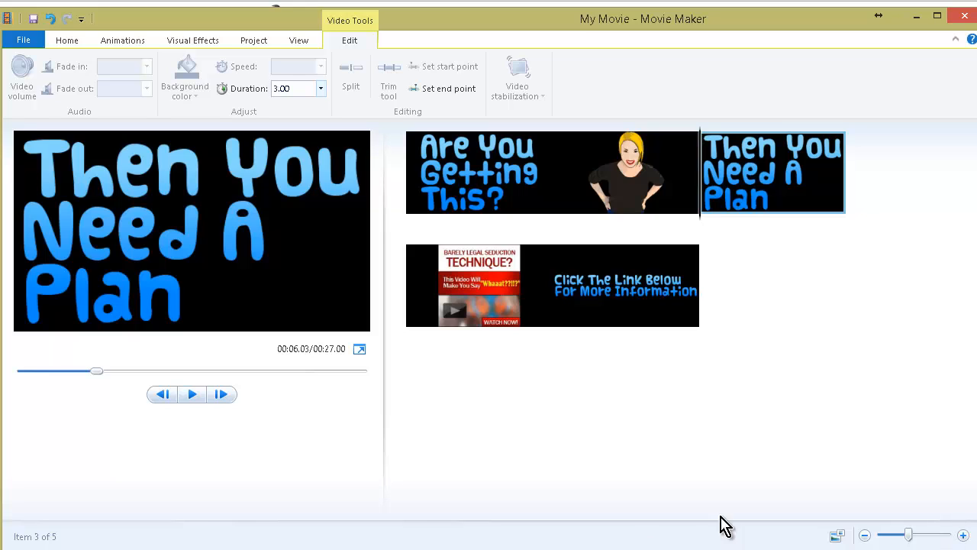
pyautogui.click(478, 301)
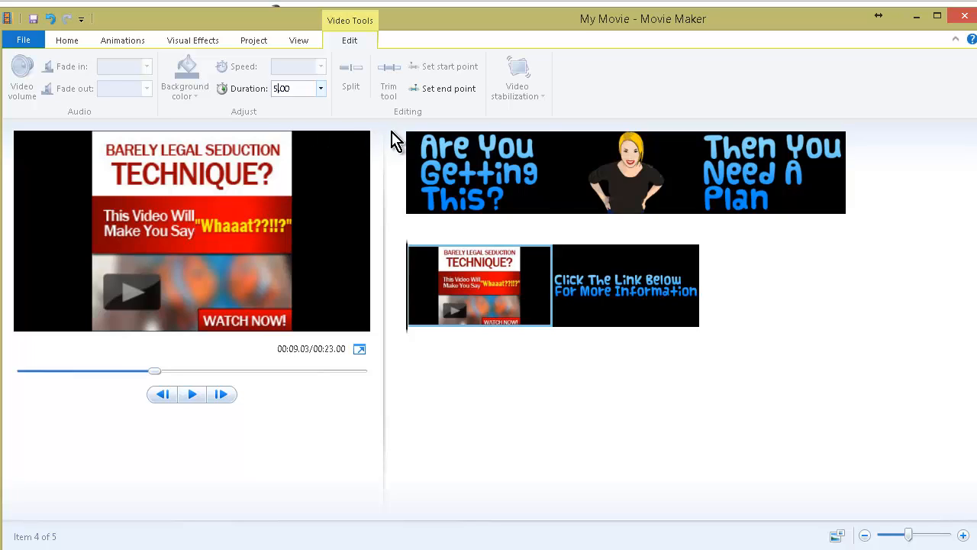
pyautogui.click(664, 294)
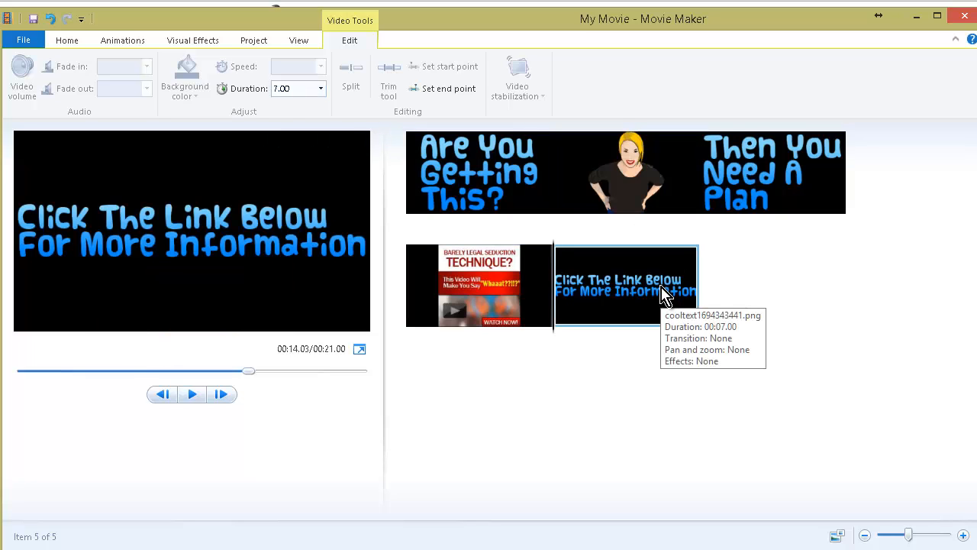
# - Play the whole movie from the "Are You Getting This?" clip to check the timing
pyautogui.click(444, 165)
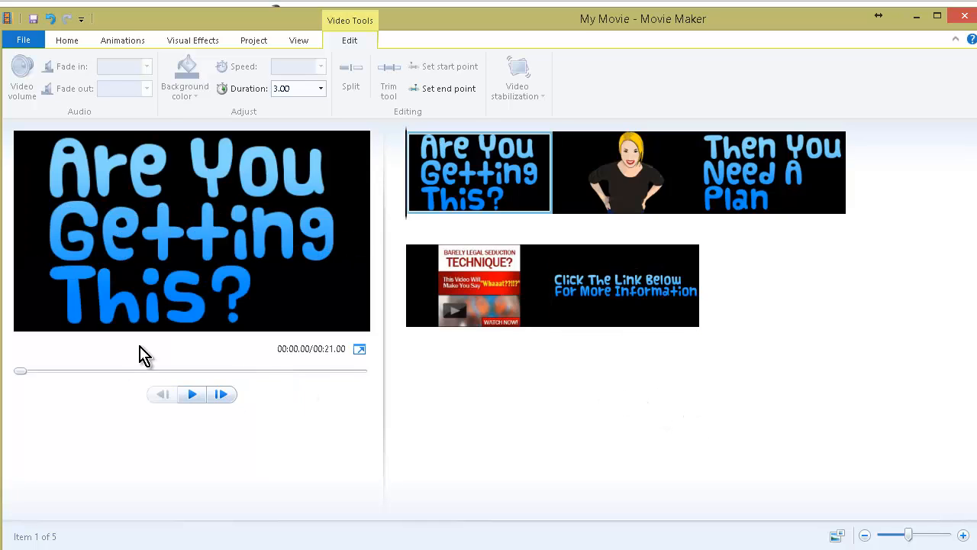
pyautogui.click(192, 394)
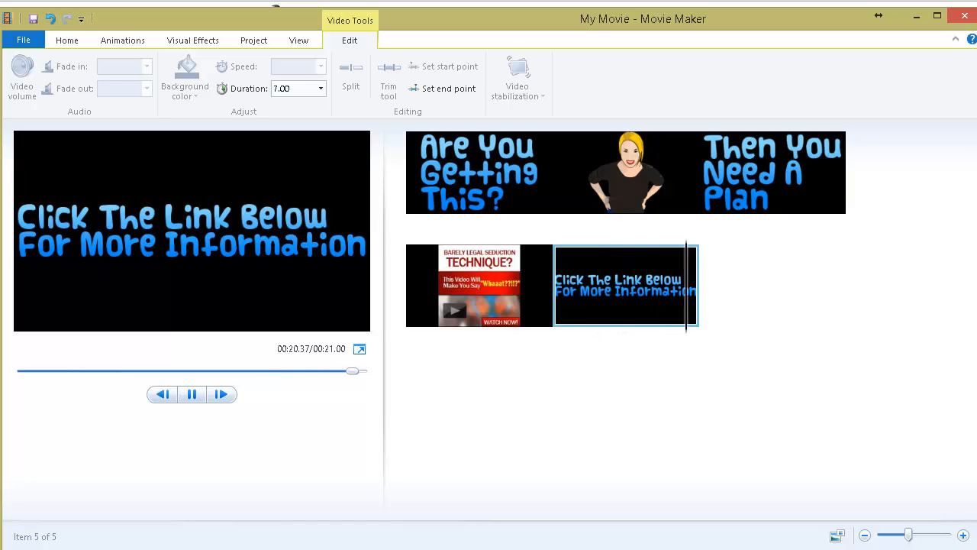
# - Add a caption to the cartoon woman clip and replace its placeholder text with "That Look"
pyautogui.click(614, 159)
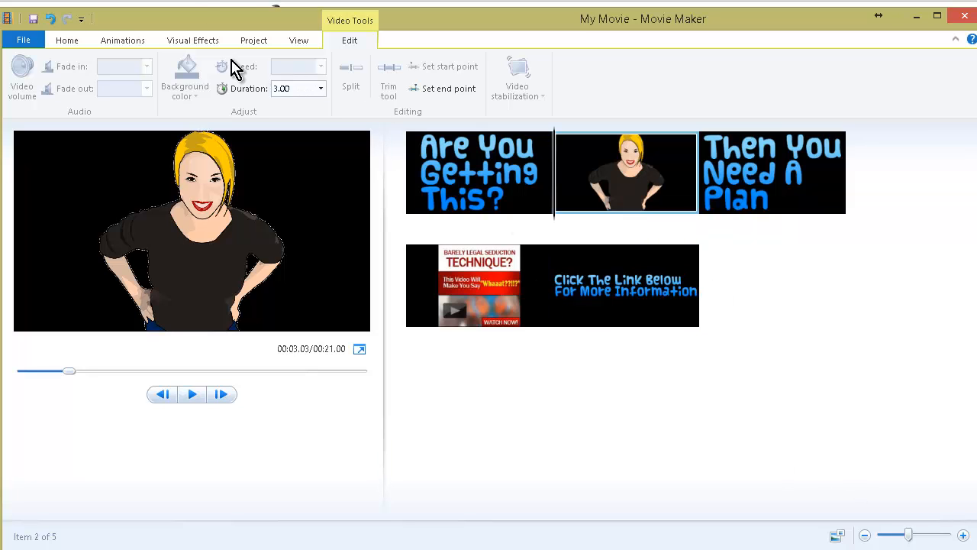
pyautogui.click(67, 42)
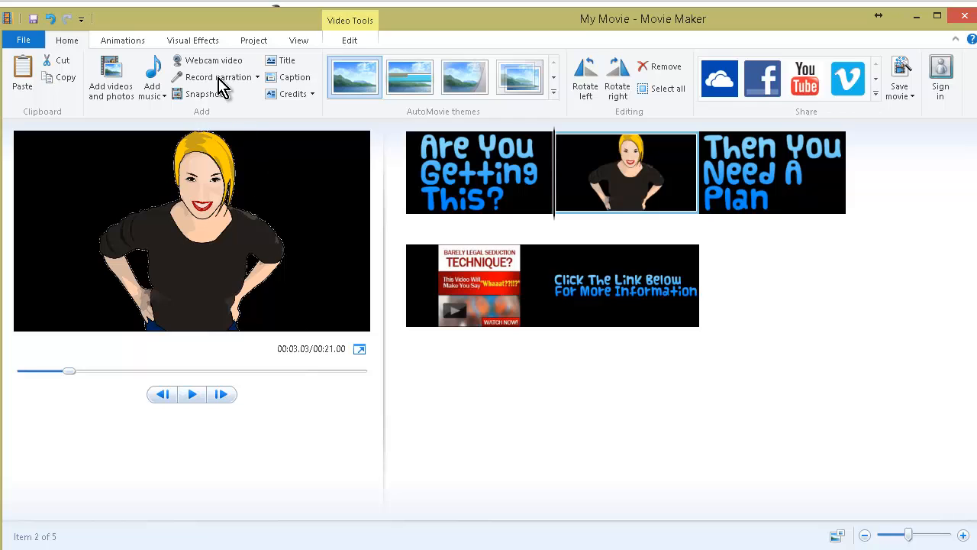
pyautogui.click(293, 82)
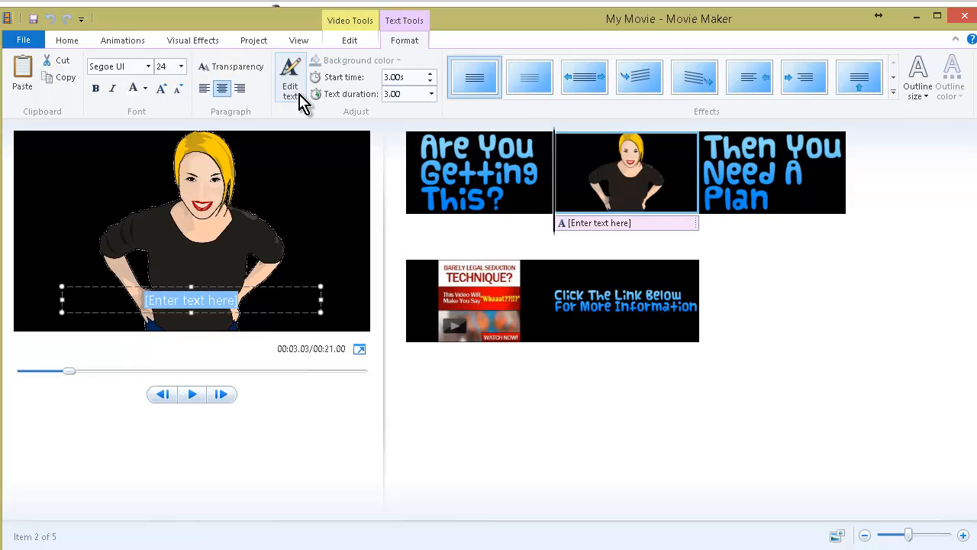
pyautogui.click(637, 224)
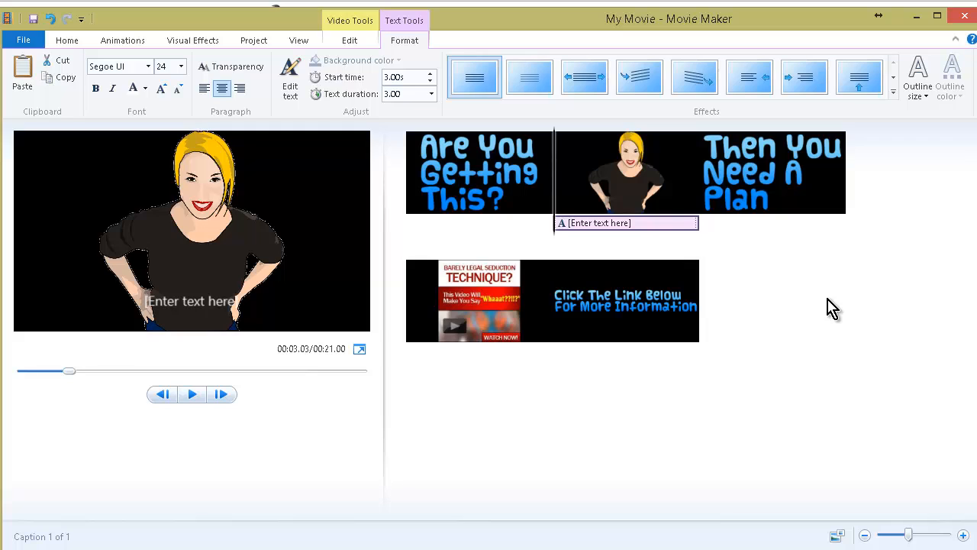
pyautogui.press('space')
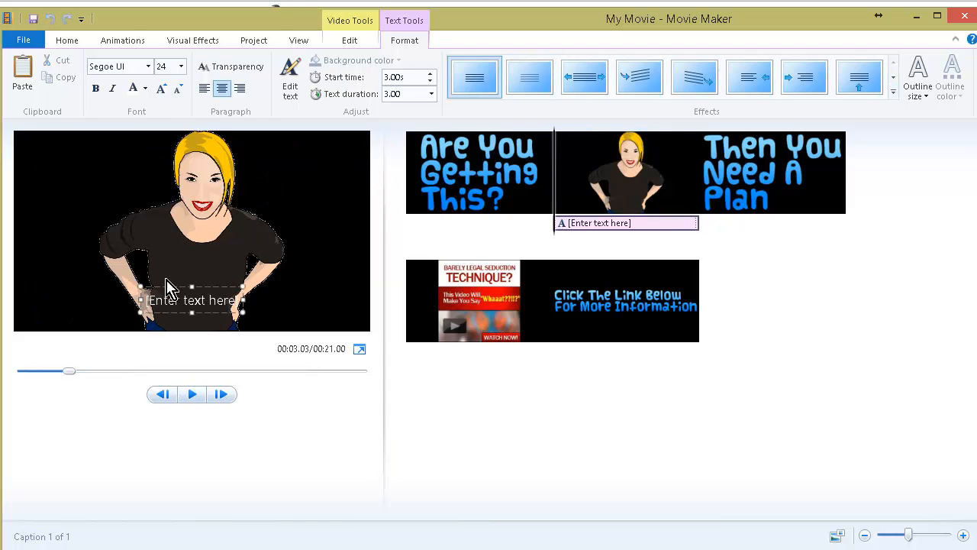
pyautogui.click(232, 299)
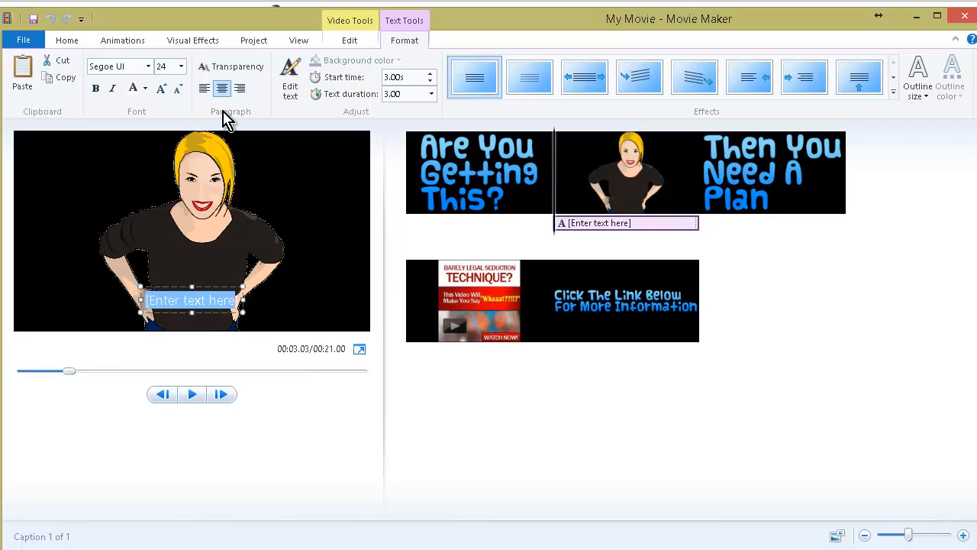
pyautogui.write('That Look')
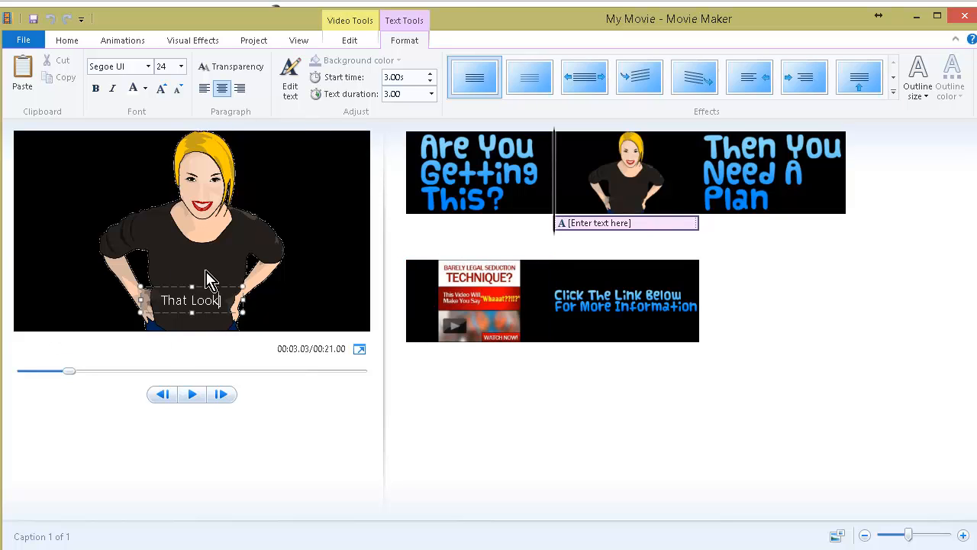
# - Widen the "That Look" caption box, recentre it beneath the woman and set its font size to 36
pyautogui.moveTo(243, 313); pyautogui.dragTo(343, 316)
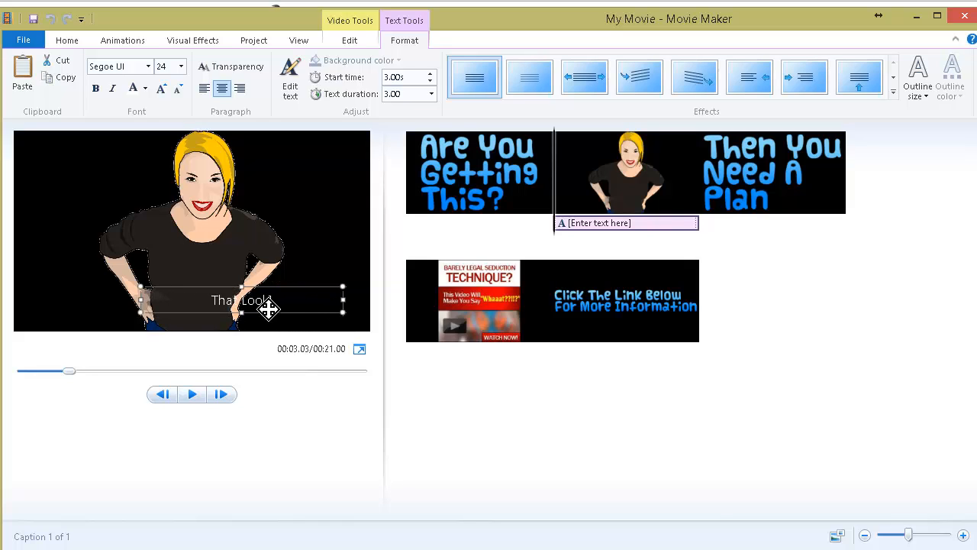
pyautogui.moveTo(267, 308); pyautogui.dragTo(217, 307)
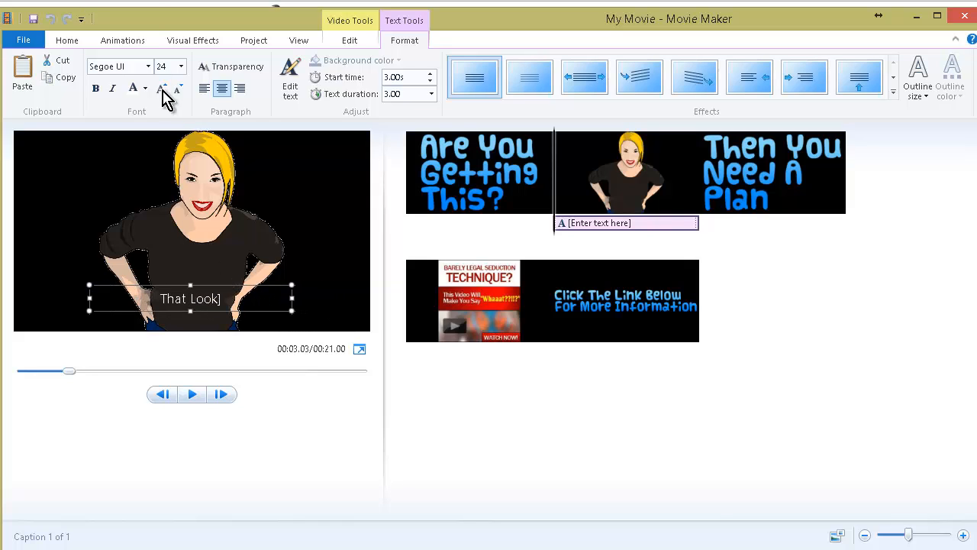
pyautogui.click(182, 67)
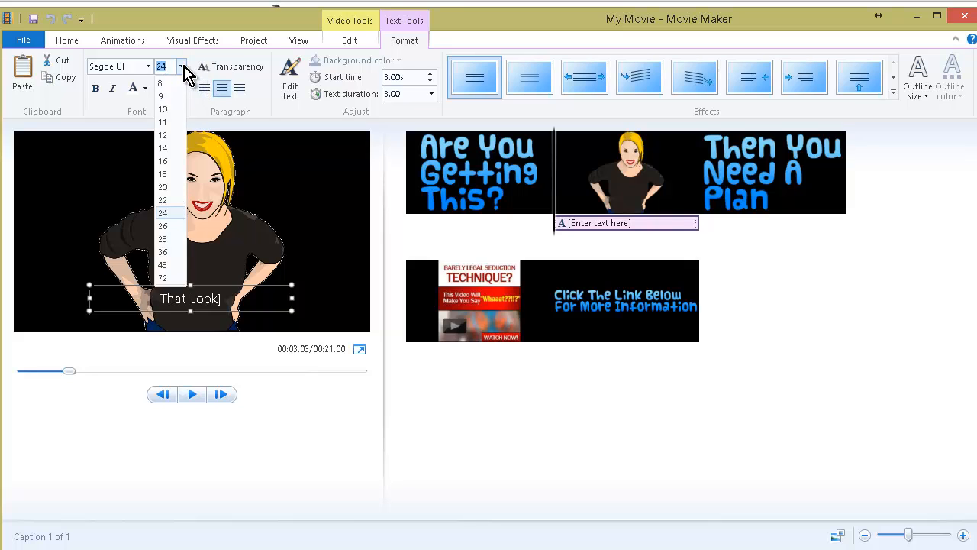
pyautogui.click(174, 255)
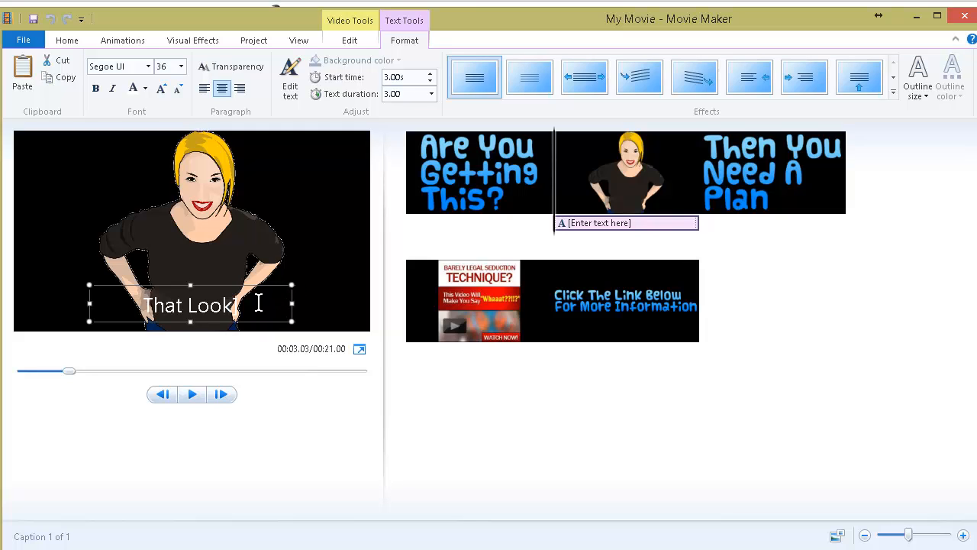
pyautogui.click(338, 306)
pyautogui.click(217, 311)
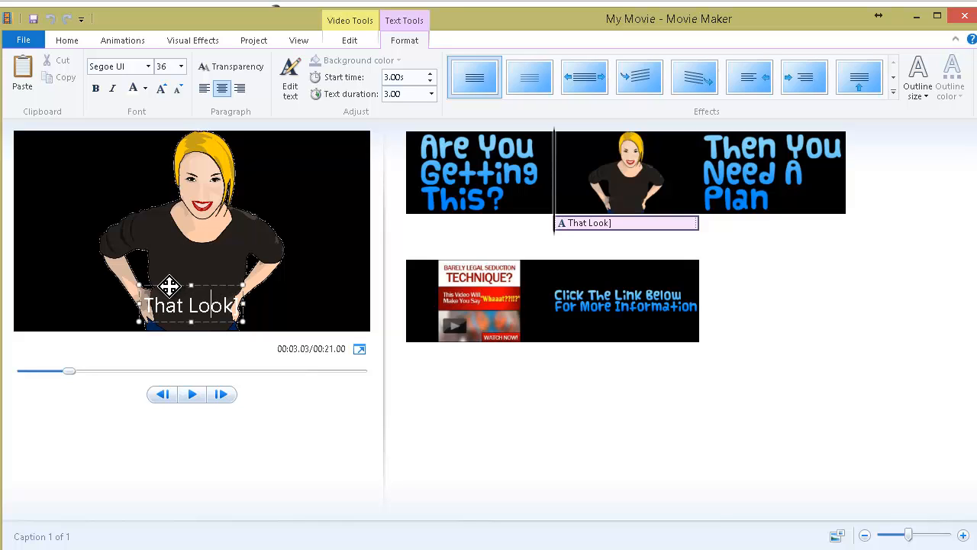
# - Move the "That Look" caption up onto the woman's black shirt and play the movie from the first clip
pyautogui.moveTo(171, 284); pyautogui.dragTo(180, 248)
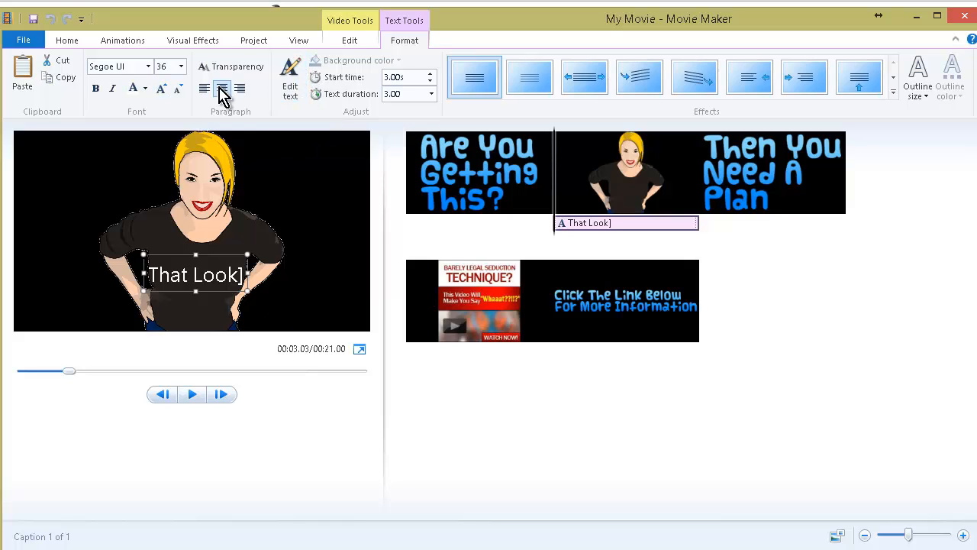
pyautogui.click(426, 151)
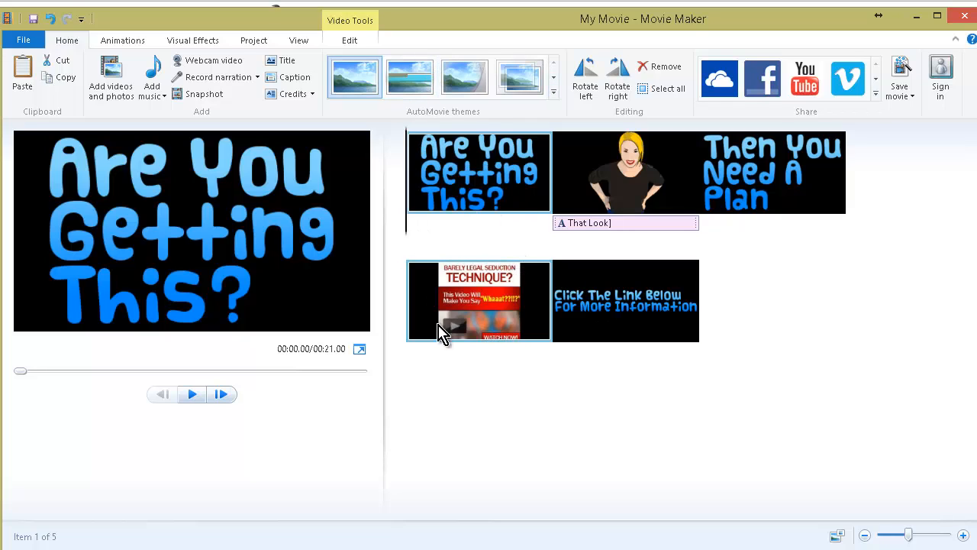
pyautogui.click(191, 396)
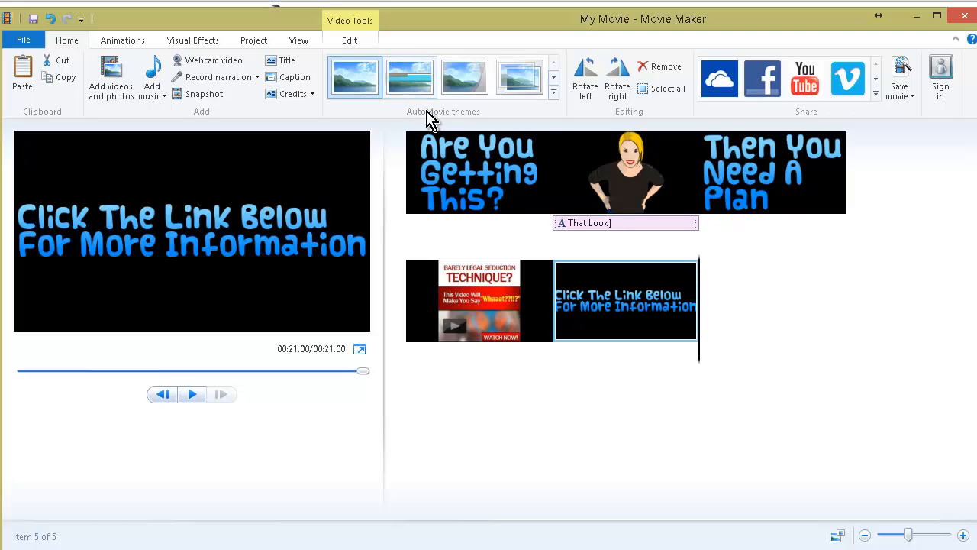
# - Try the Contemporary, Cinematic and Fade AutoMovie themes on the movie and return it to no theme
pyautogui.click(405, 81)
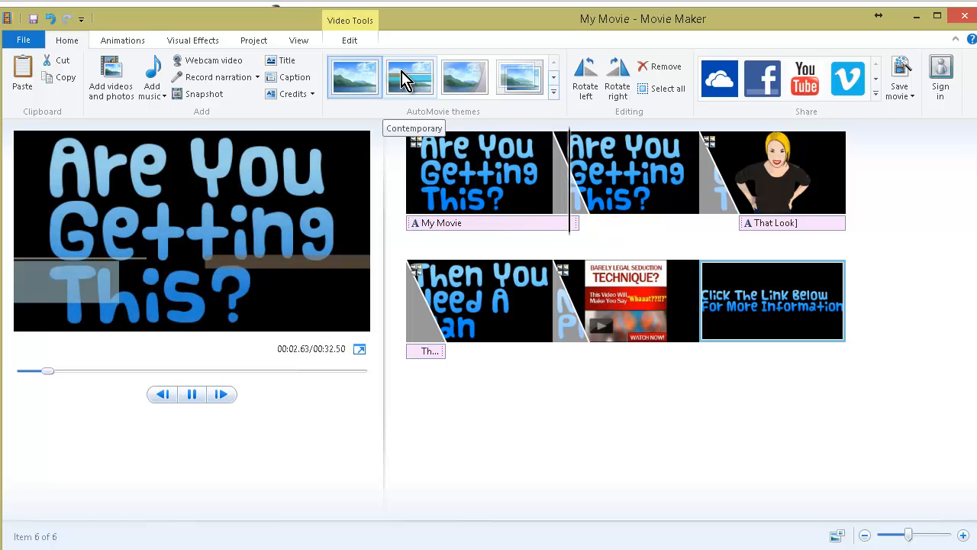
pyautogui.click(452, 84)
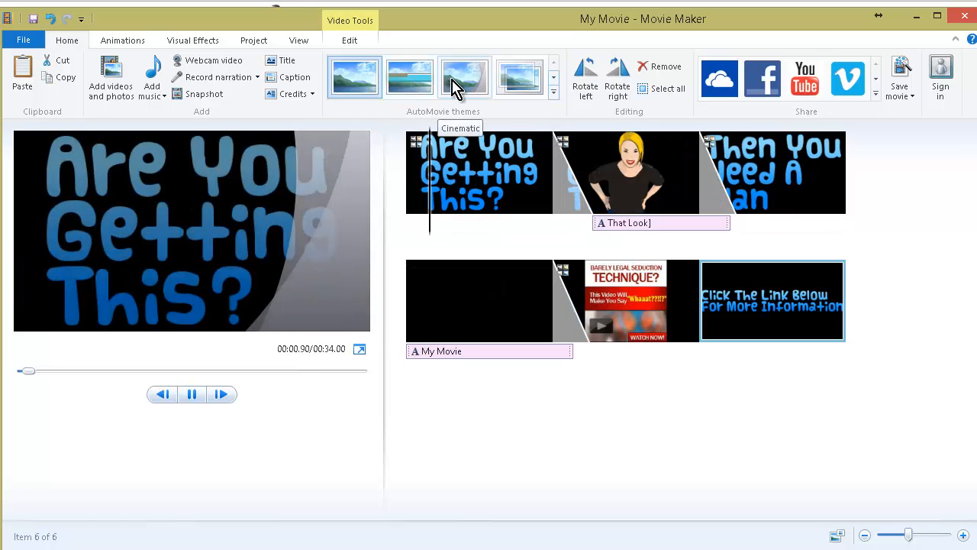
pyautogui.click(531, 87)
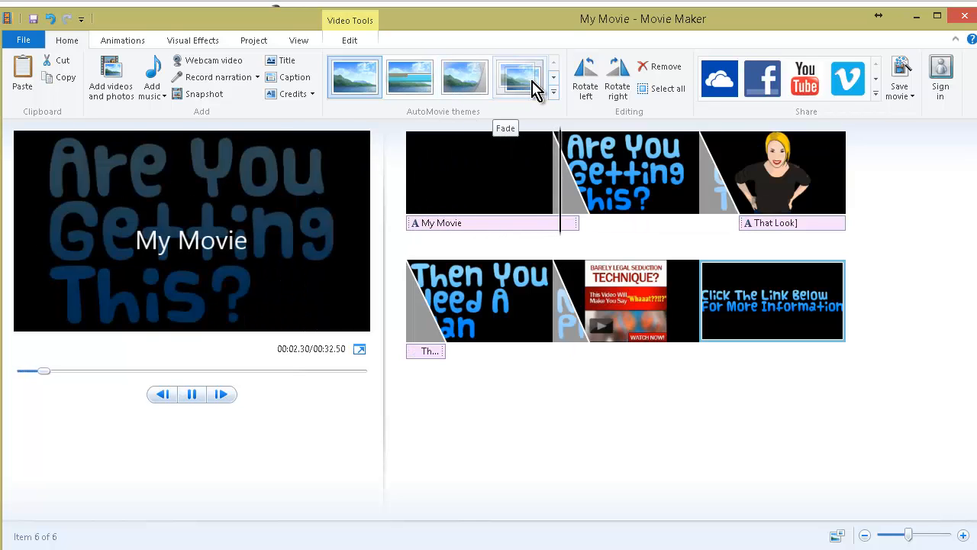
pyautogui.click(376, 83)
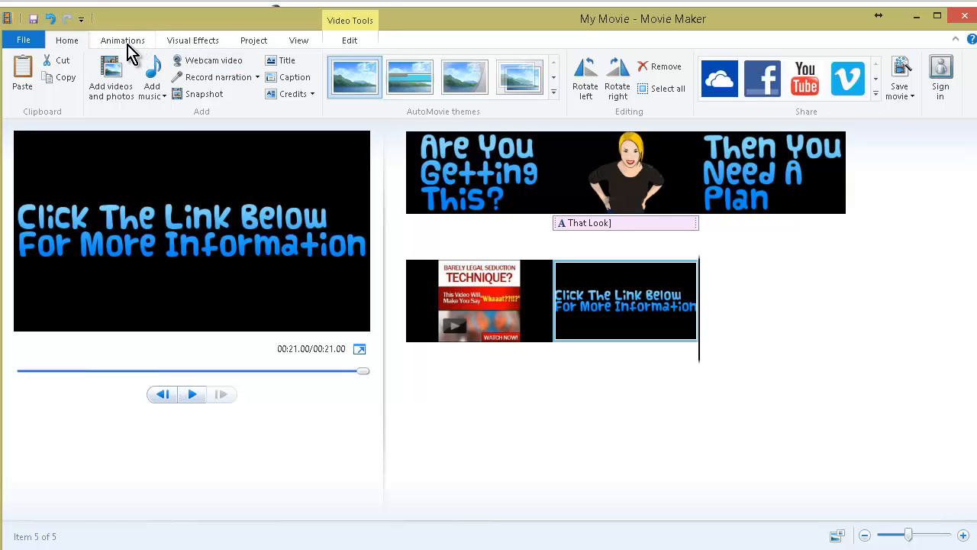
# - Browse the transitions offered for the "Are You Getting This?" clip, including the Dissolves, Reveals and Cinematic groups
pyautogui.click(123, 42)
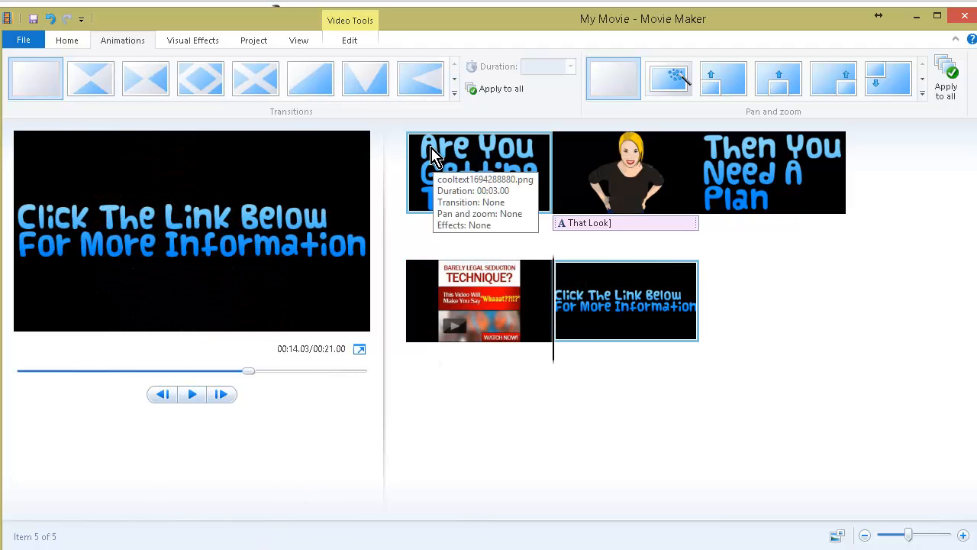
pyautogui.click(489, 189)
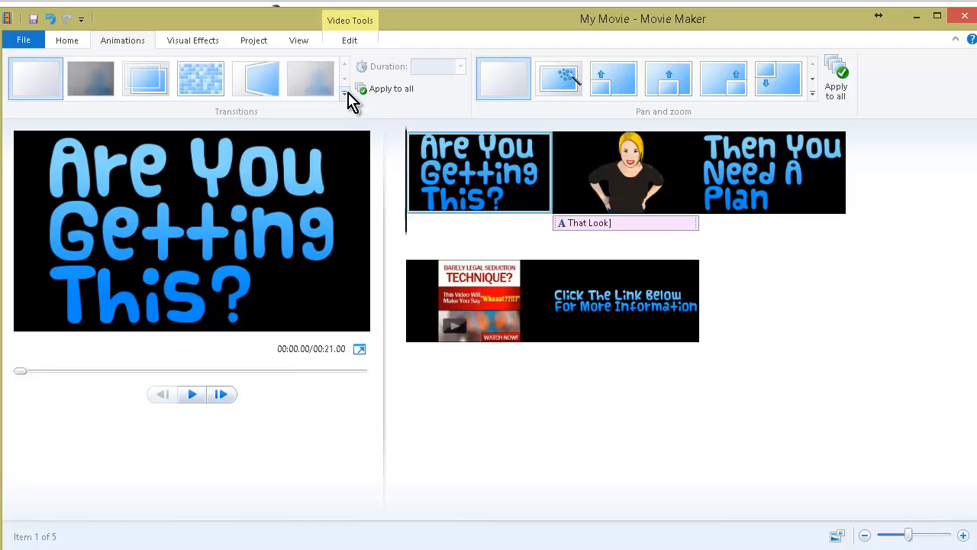
pyautogui.click(346, 94)
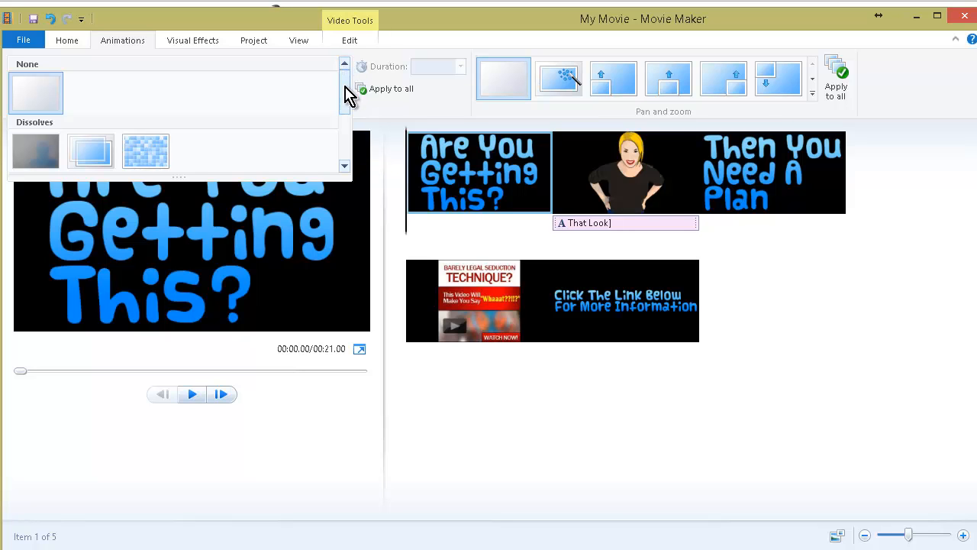
pyautogui.scroll(-3, 247, 138)
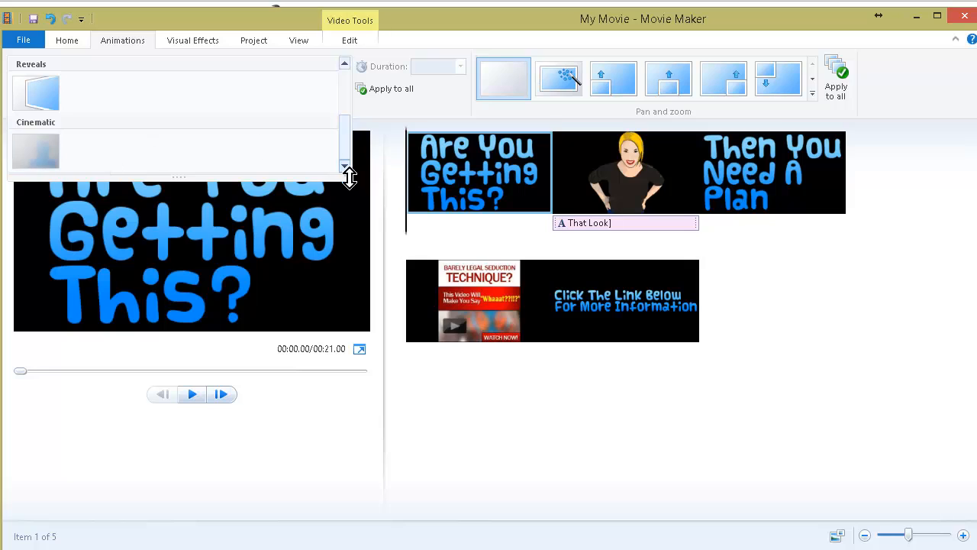
pyautogui.click(345, 64)
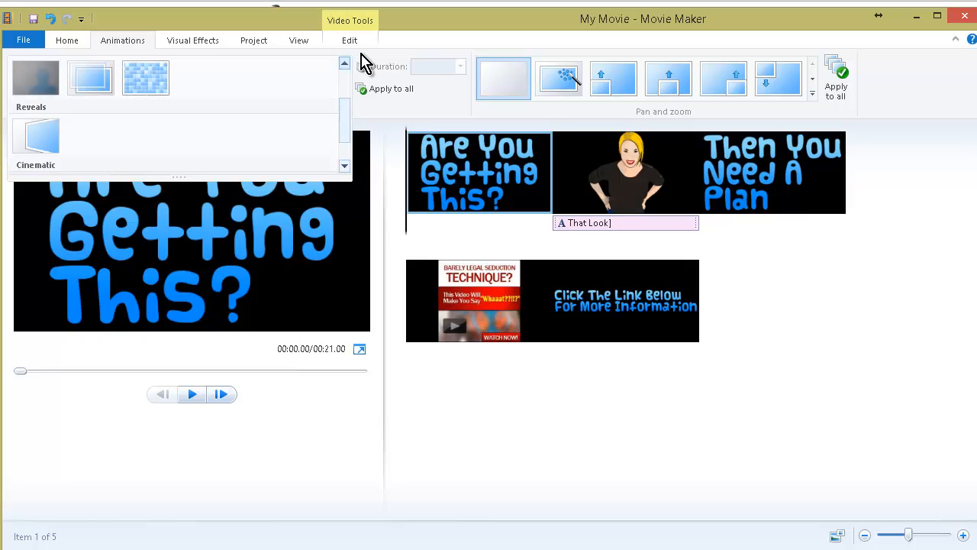
pyautogui.click(419, 50)
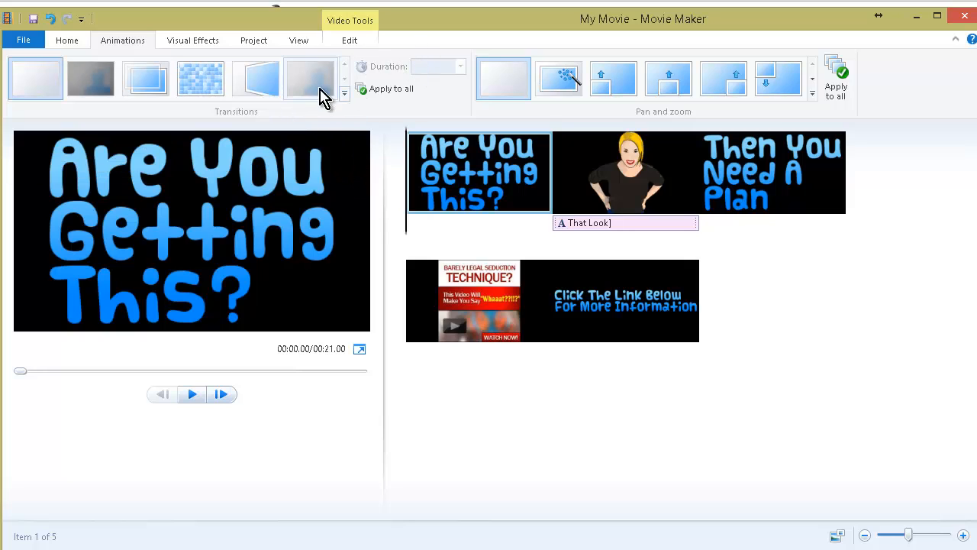
pyautogui.click(315, 80)
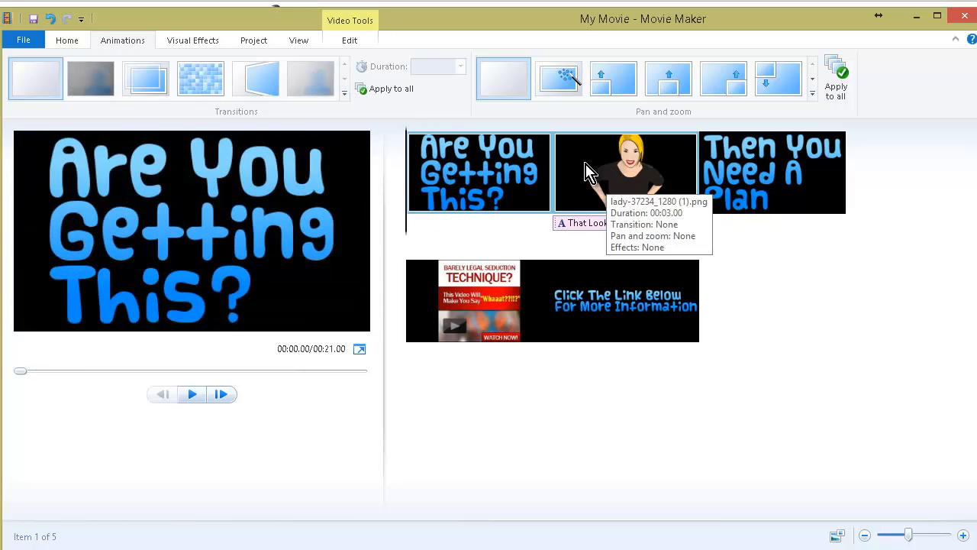
# - Apply the Bow tie - vertical transition to the cartoon woman clip and preview it from the start of the movie
pyautogui.click(620, 183)
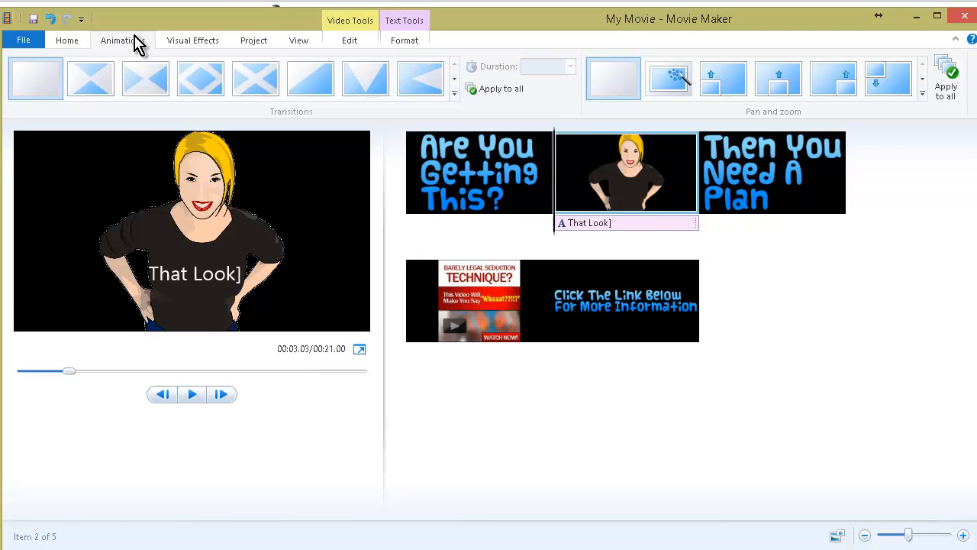
pyautogui.click(140, 90)
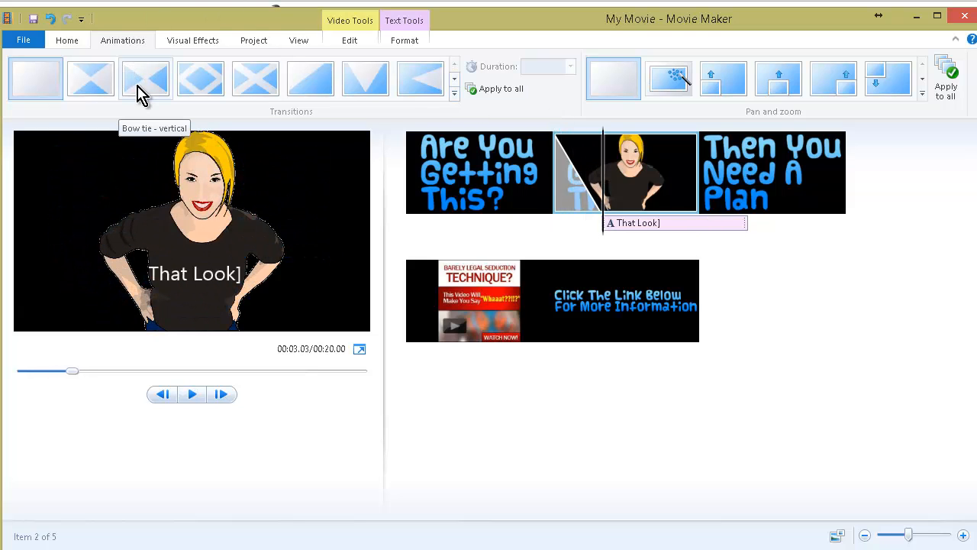
pyautogui.click(140, 91)
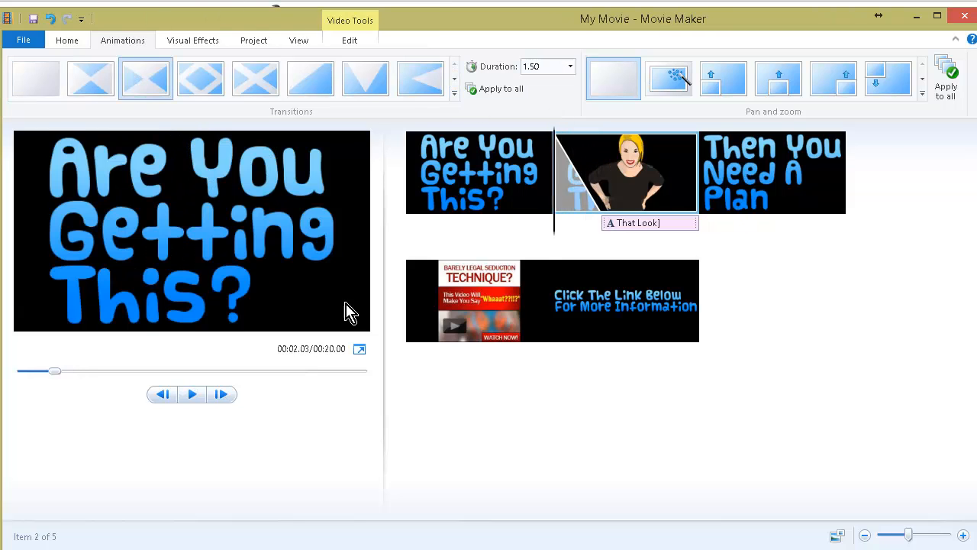
pyautogui.click(419, 143)
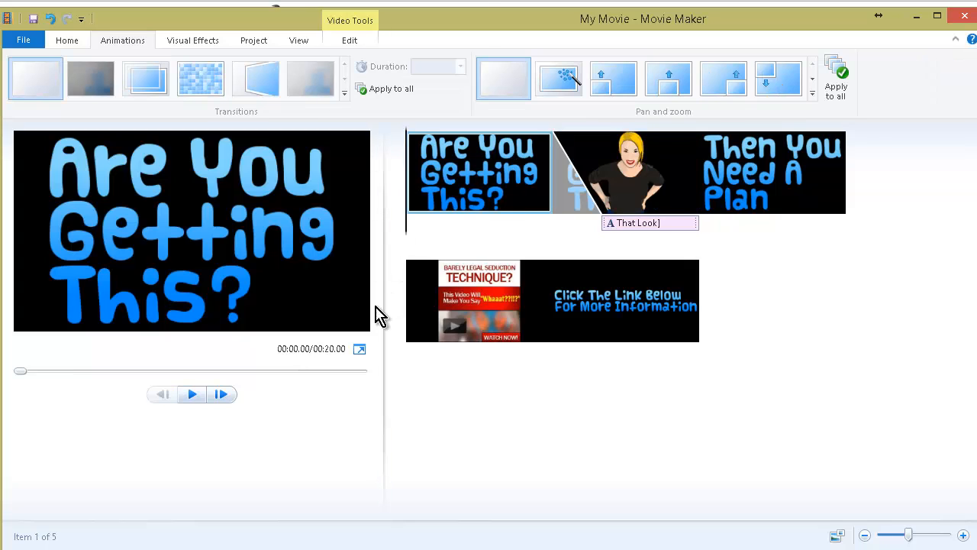
pyautogui.click(194, 400)
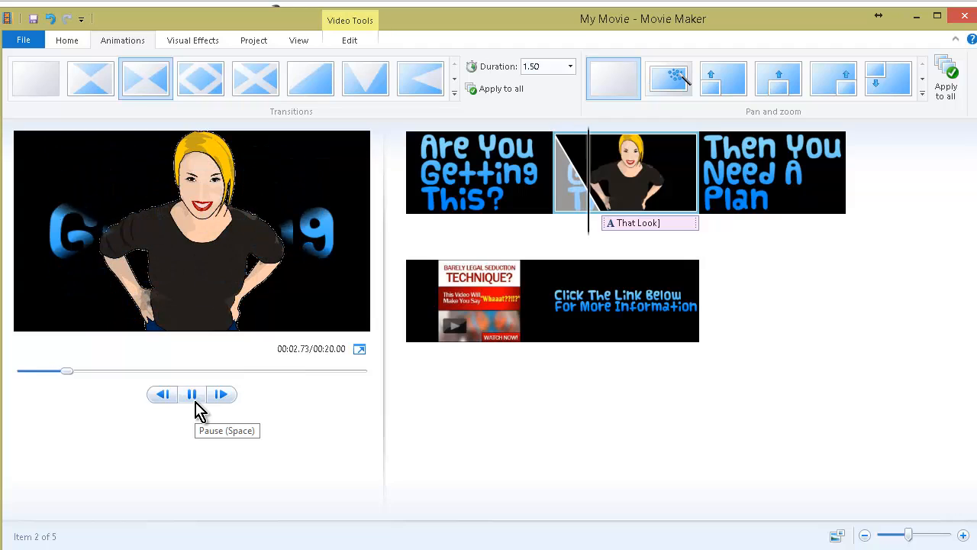
pyautogui.click(192, 398)
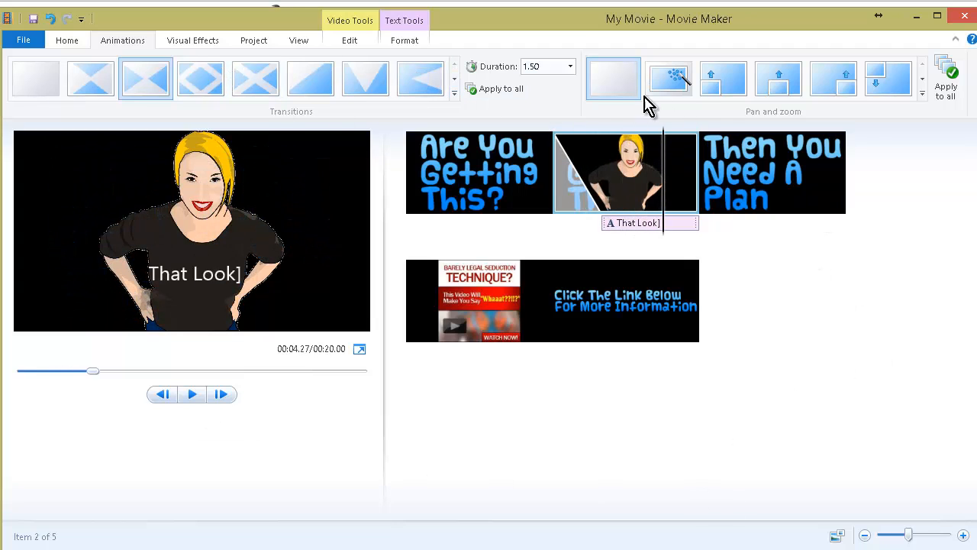
# - Browse the further transition styles available for the cartoon woman clip
pyautogui.click(456, 81)
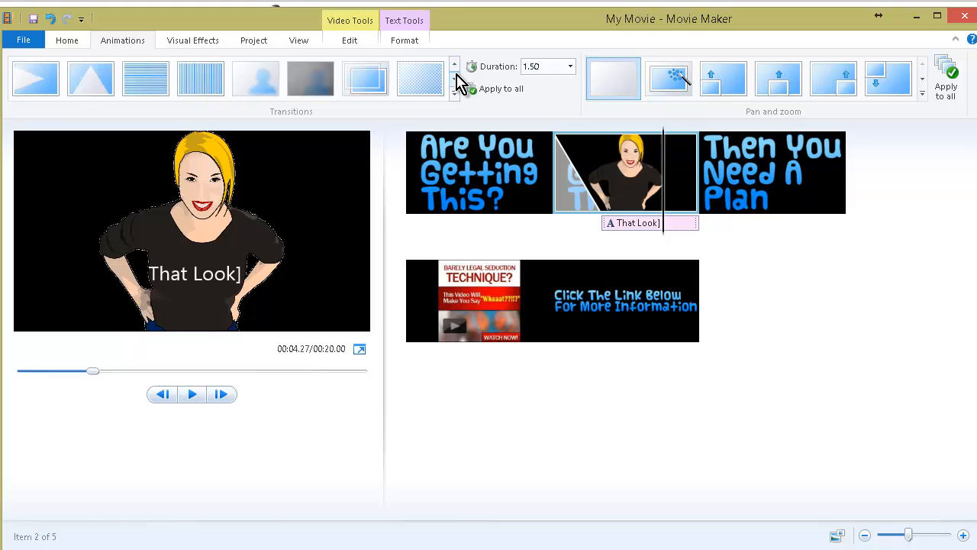
pyautogui.click(456, 81)
pyautogui.click(455, 81)
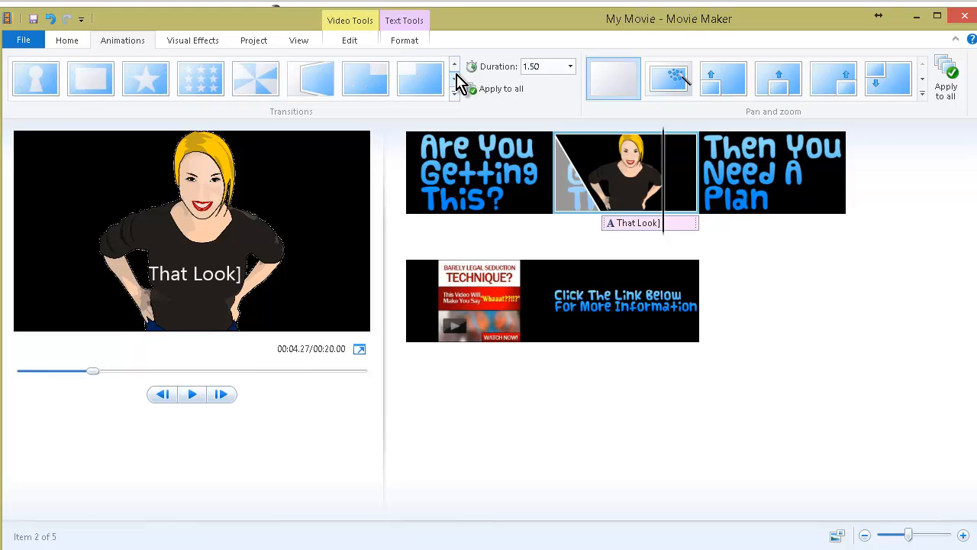
pyautogui.click(456, 81)
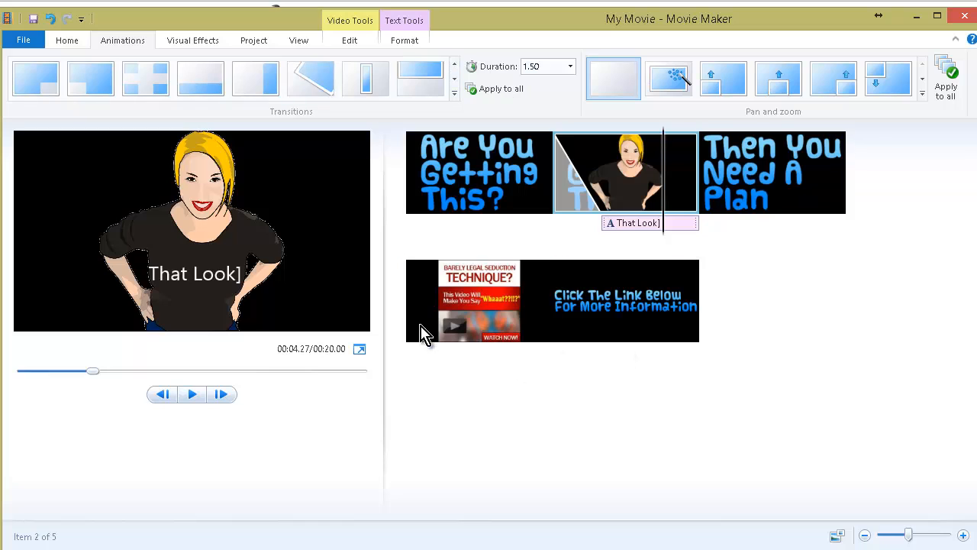
# - Play from the "Then You Need A Plan" clip to check the change to the seduction technique banner
pyautogui.click(796, 177)
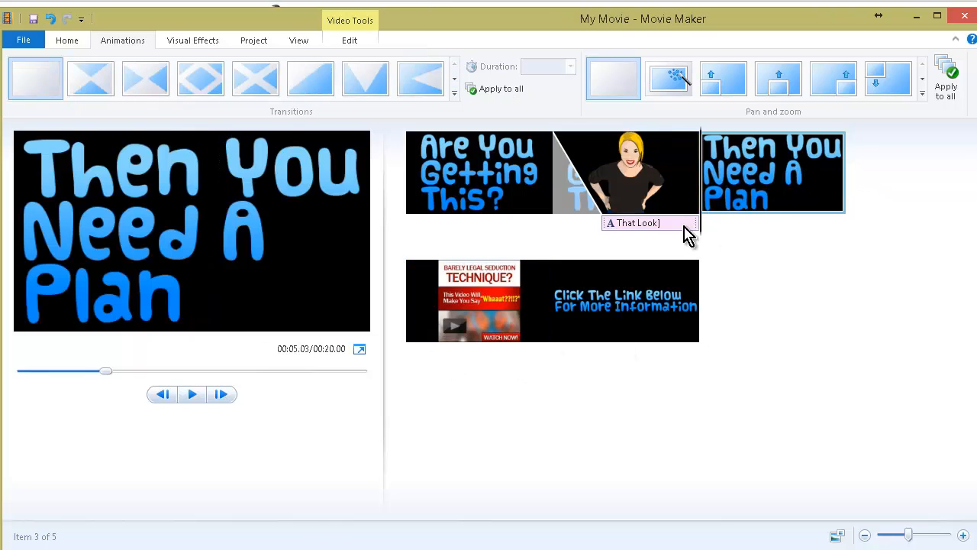
pyautogui.click(439, 302)
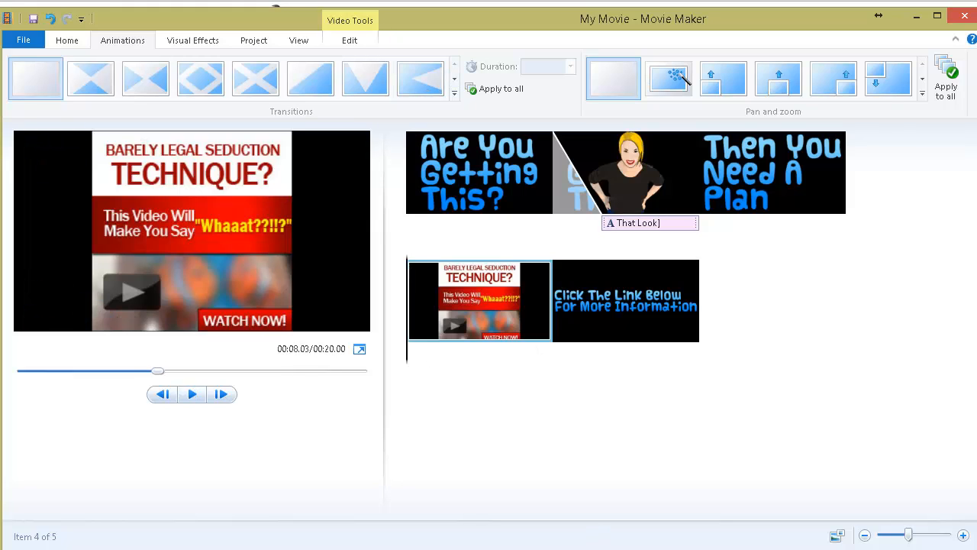
pyautogui.click(777, 145)
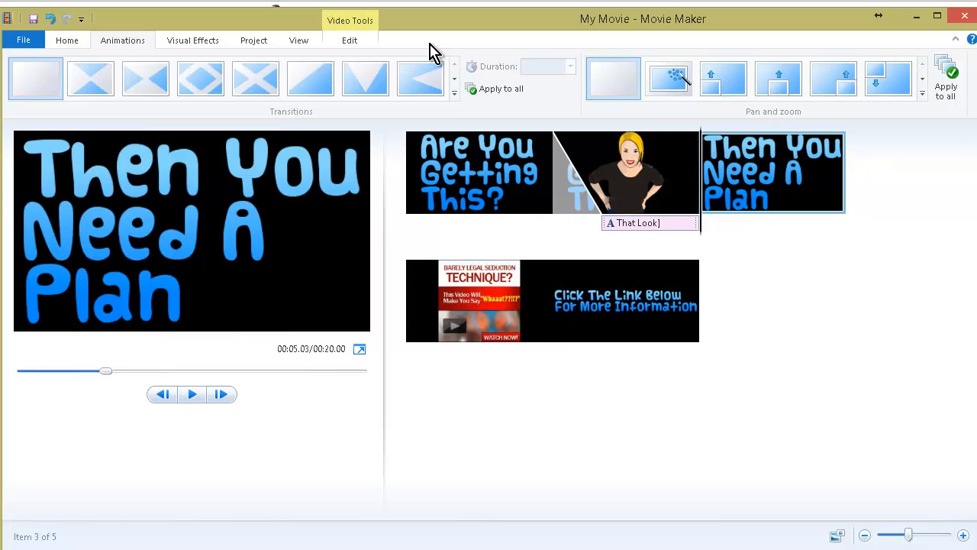
pyautogui.click(193, 395)
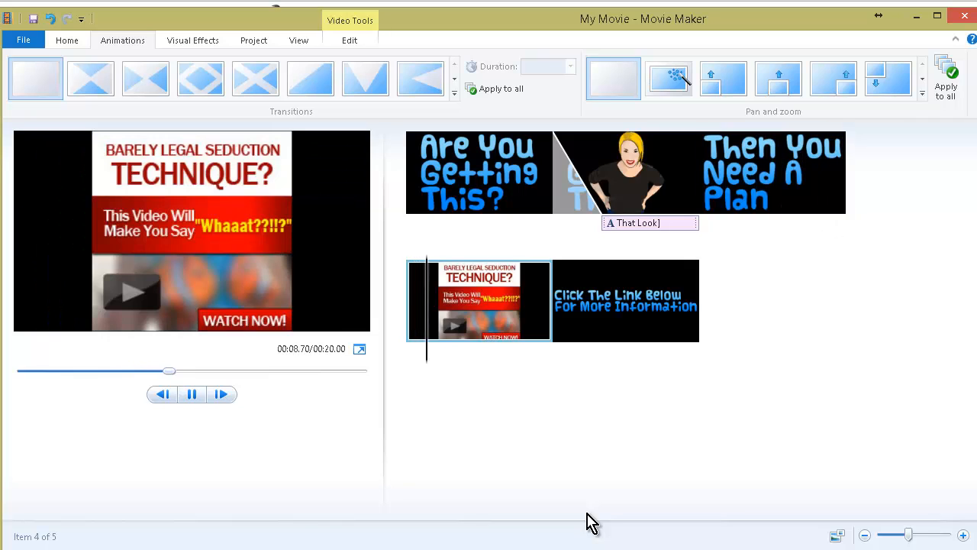
# - Apply the downward V-shaped transition to the seduction technique banner clip and preview it from the "Then You Need A Plan" clip
pyautogui.click(471, 296)
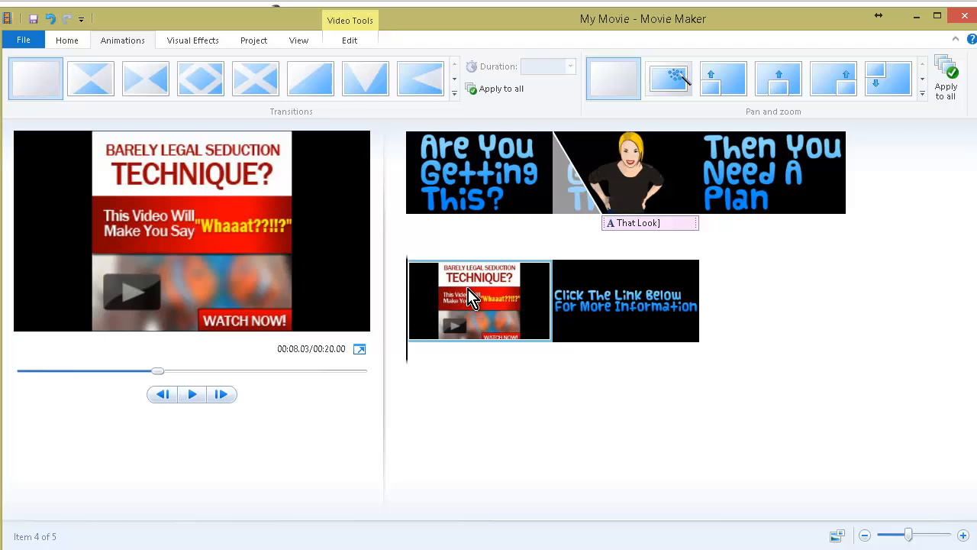
pyautogui.click(356, 74)
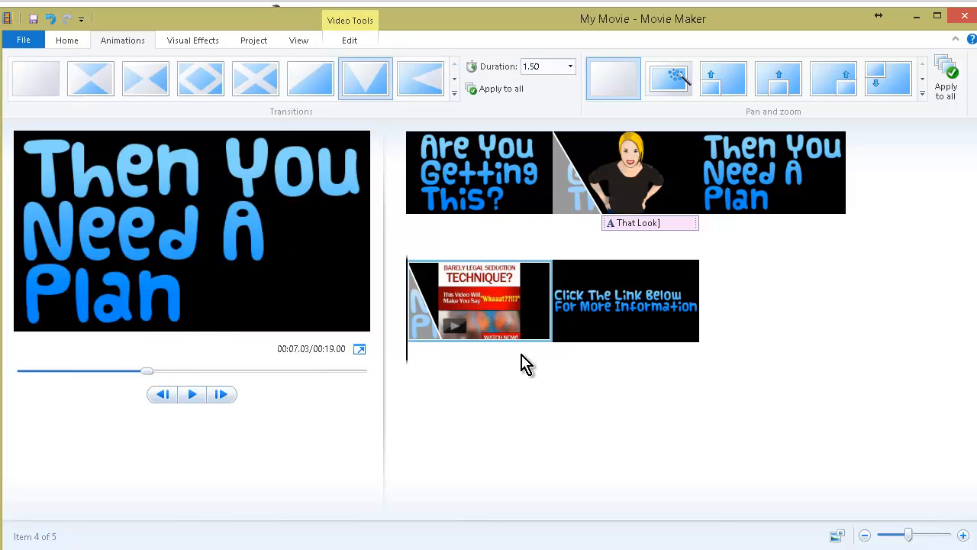
pyautogui.click(731, 149)
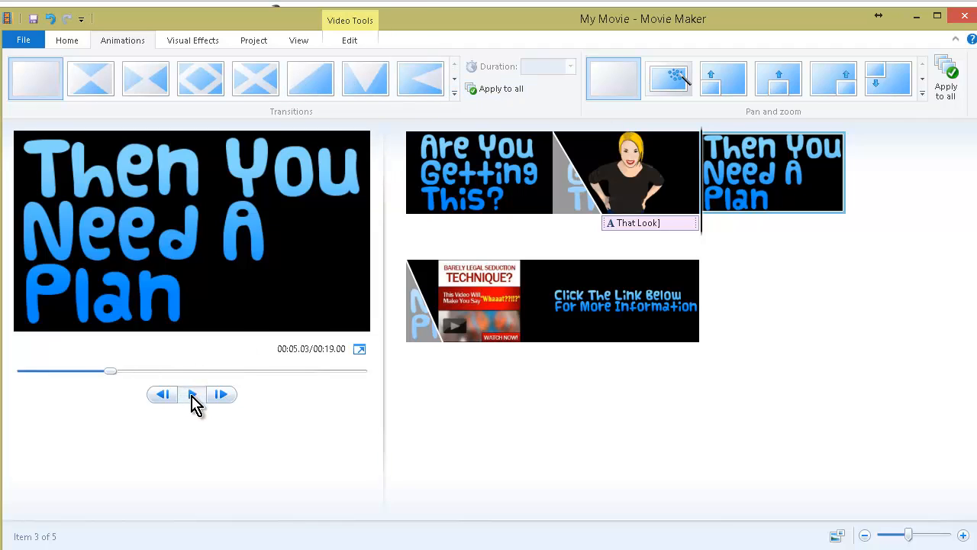
pyautogui.click(193, 396)
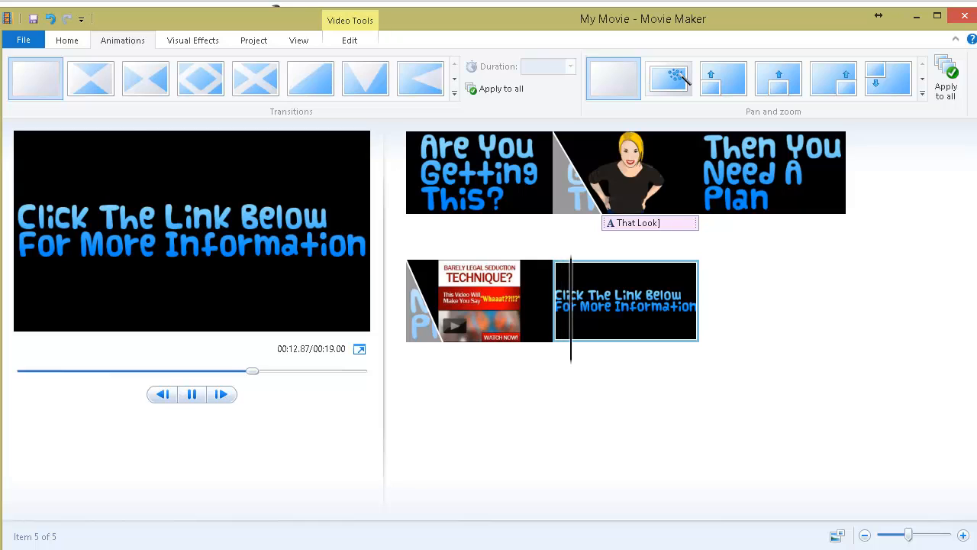
# - Look over the visual effects for the "Are You Getting This?" clip and the project's audio and aspect ratio options
pyautogui.click(197, 40)
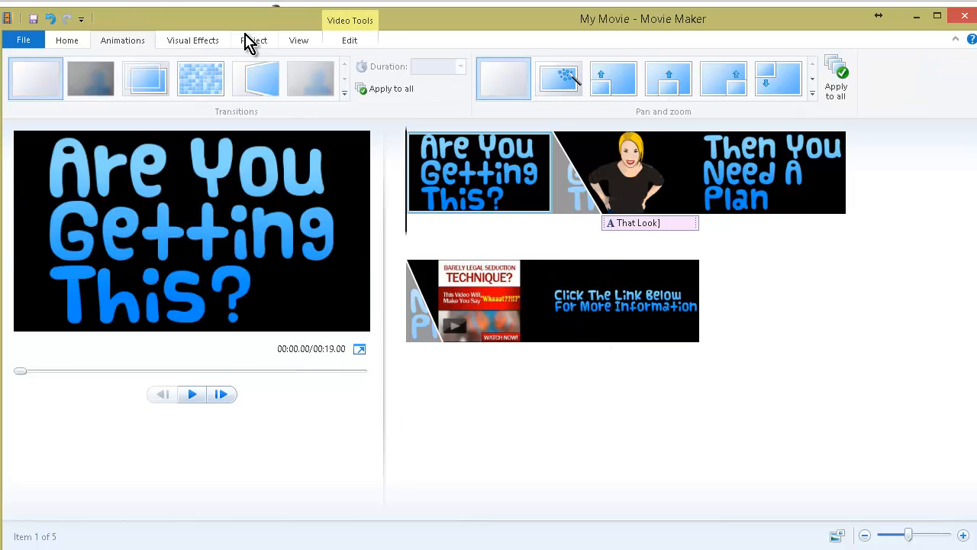
pyautogui.click(193, 41)
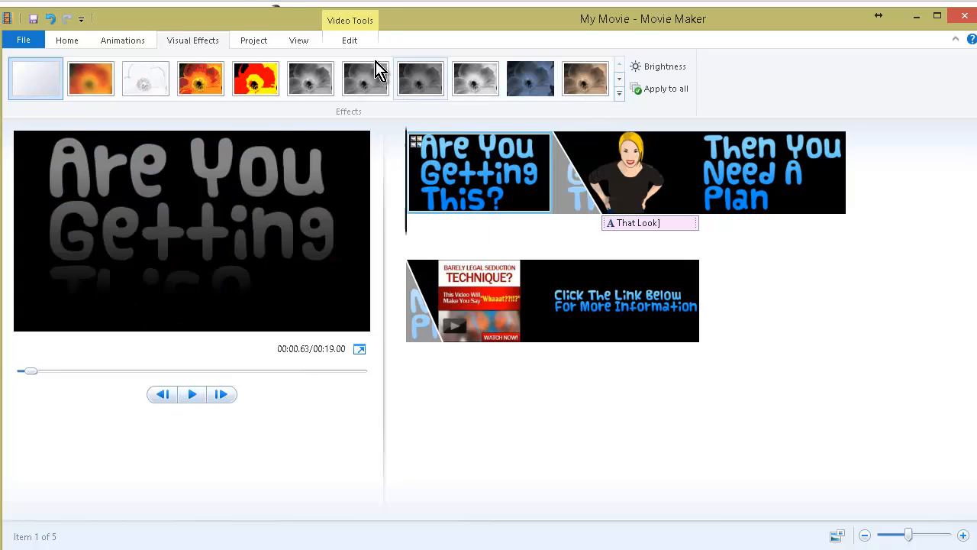
pyautogui.click(255, 41)
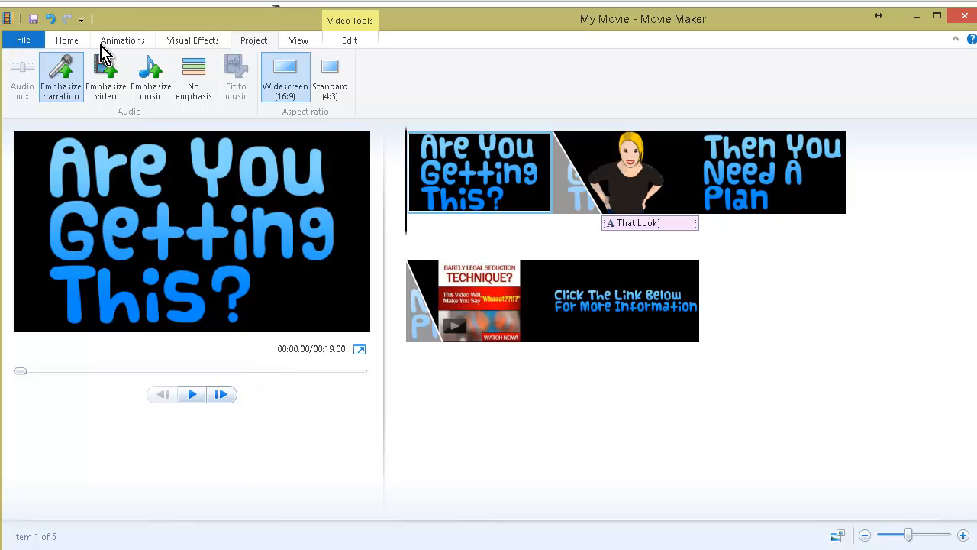
pyautogui.click(76, 41)
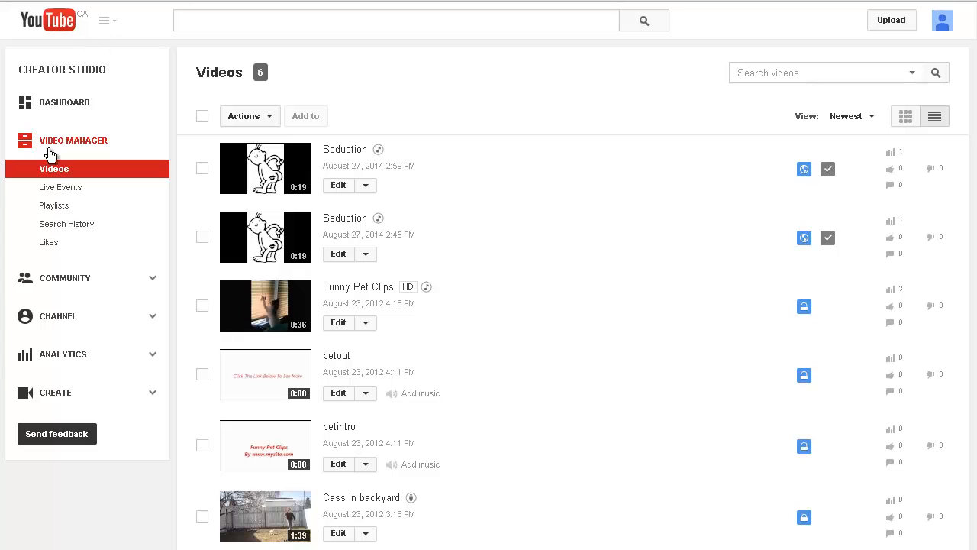
# - Open the YouTube Audio Library and filter its free music by the Ambient genre
pyautogui.click(65, 401)
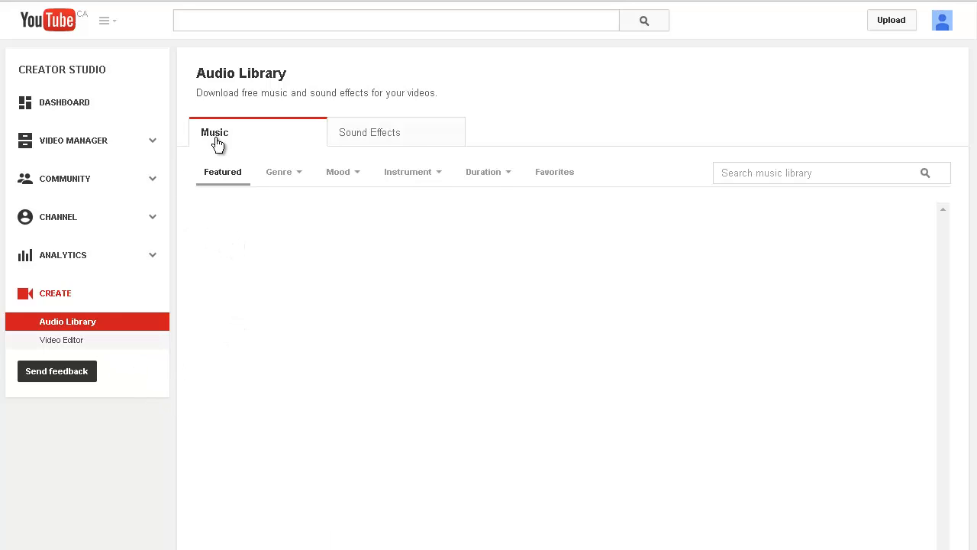
pyautogui.click(301, 179)
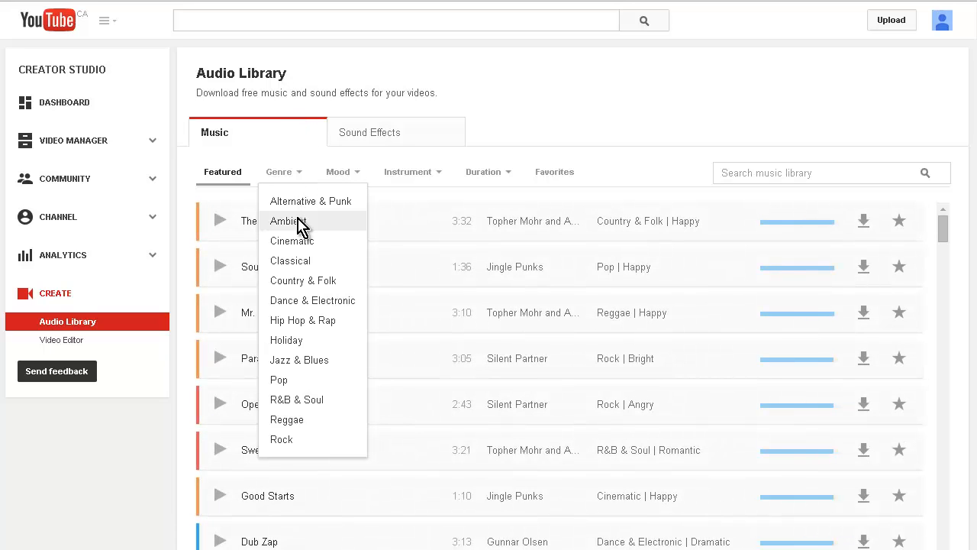
pyautogui.click(301, 222)
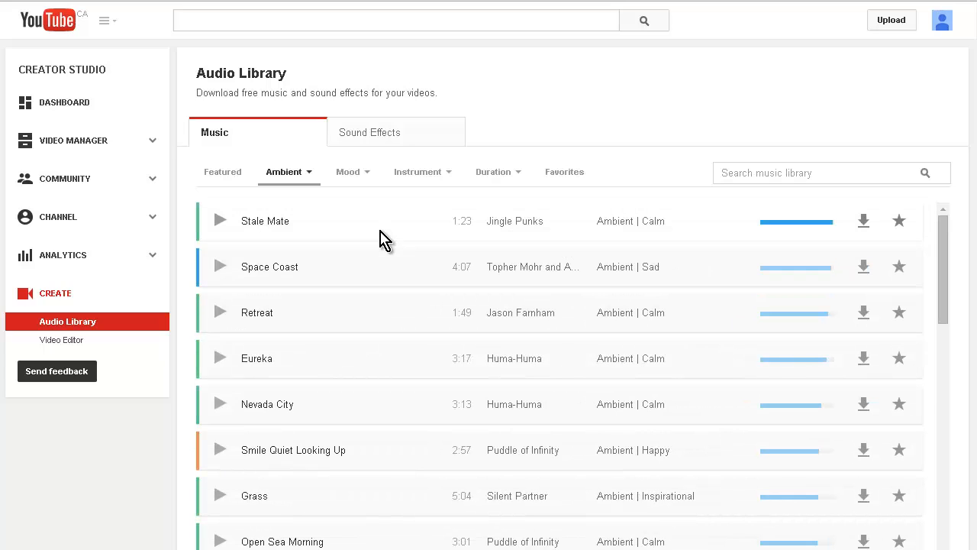
# - Listen to the Ambient track Open Sea Morning and download it as an MP3
pyautogui.scroll(-3, 366, 336)
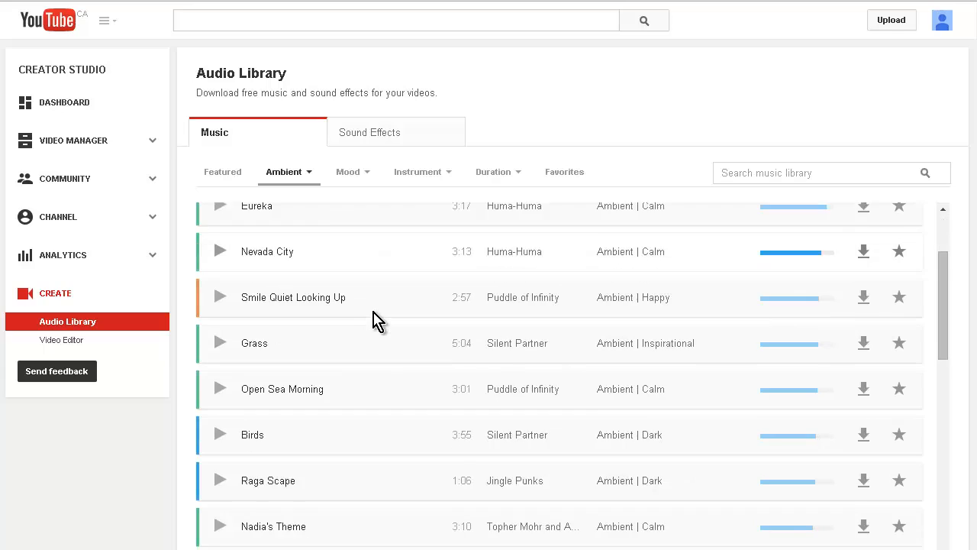
pyautogui.scroll(-1, 384, 319)
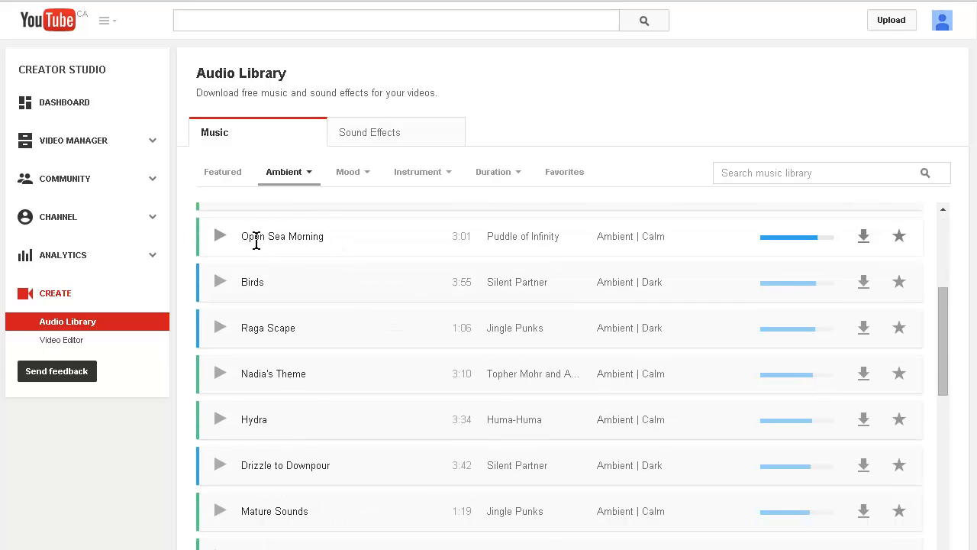
pyautogui.click(220, 238)
pyautogui.click(220, 238)
pyautogui.click(864, 240)
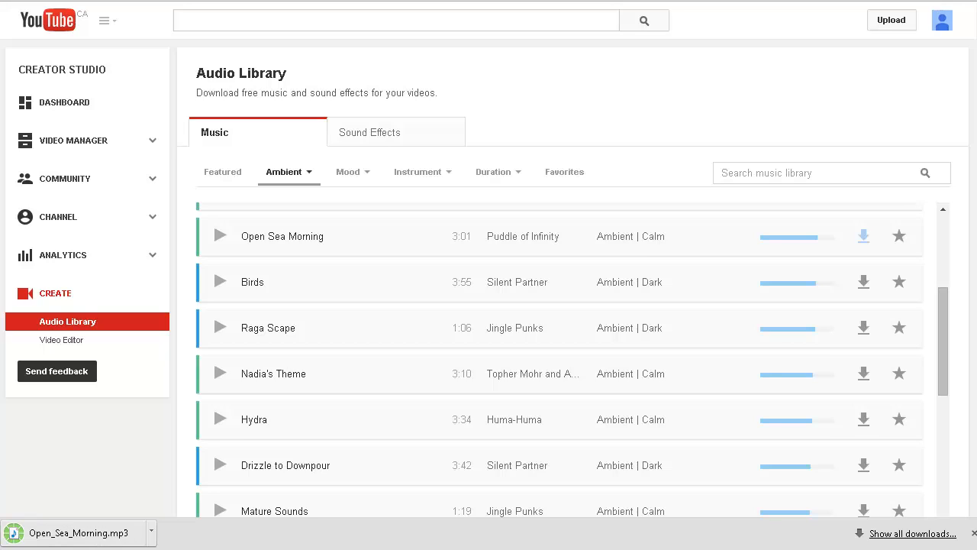
pyautogui.click(153, 533)
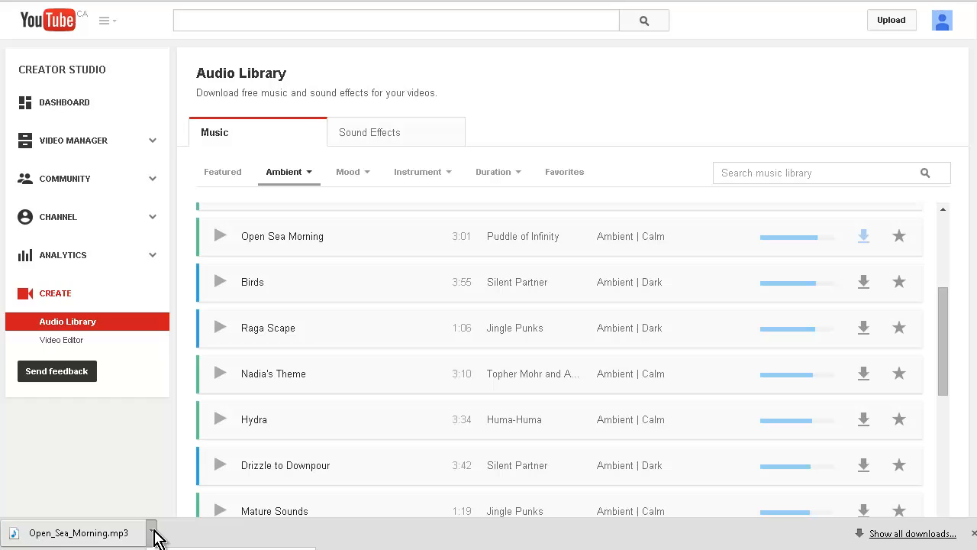
pyautogui.click(174, 548)
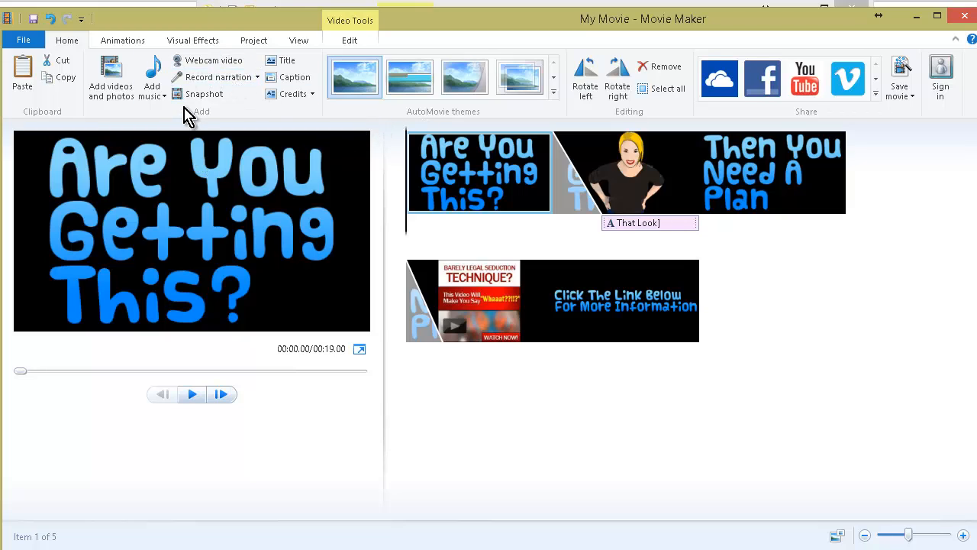
# - In Movie Maker, add Open_Sea_Morning.mp3 from the seduction-techniques folder as background music and play the movie with it
pyautogui.click(155, 90)
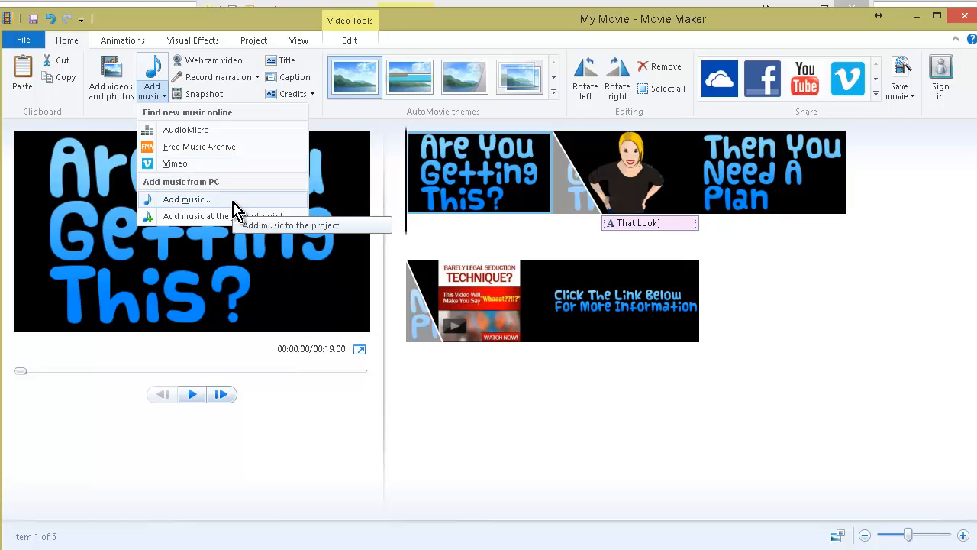
pyautogui.click(188, 200)
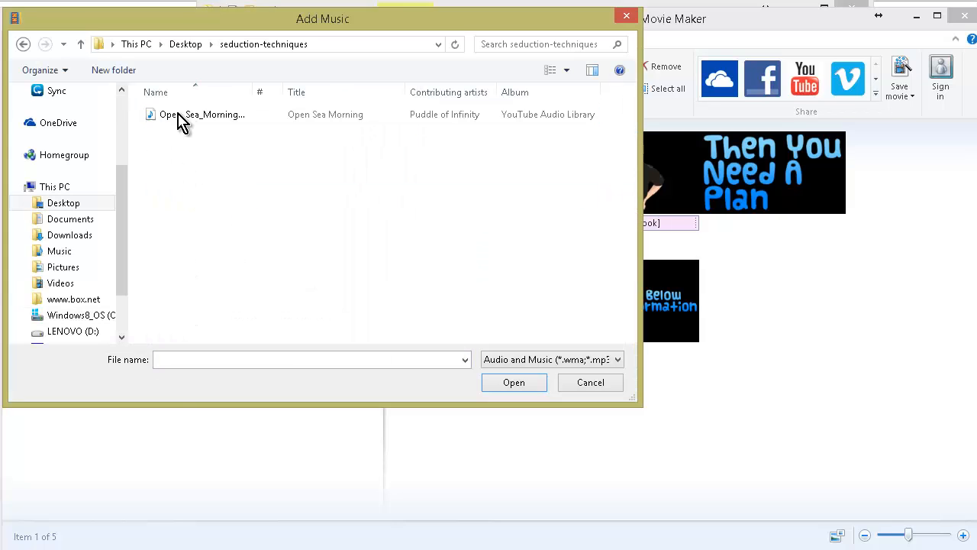
pyautogui.click(196, 120)
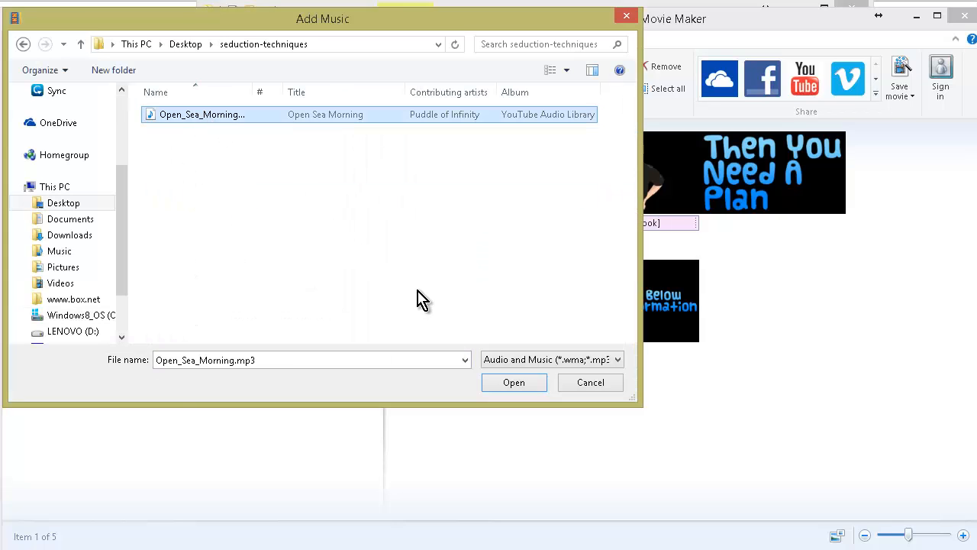
pyautogui.click(510, 384)
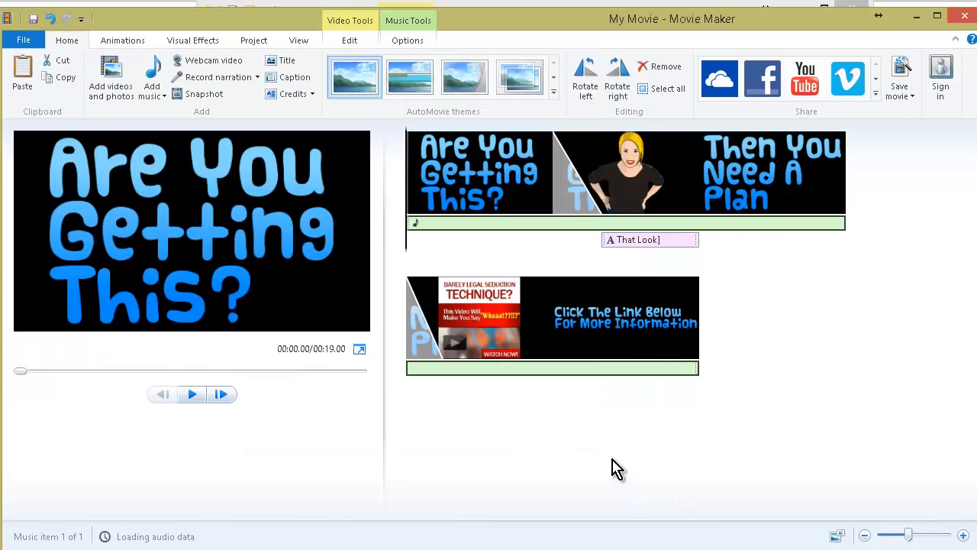
pyautogui.click(192, 395)
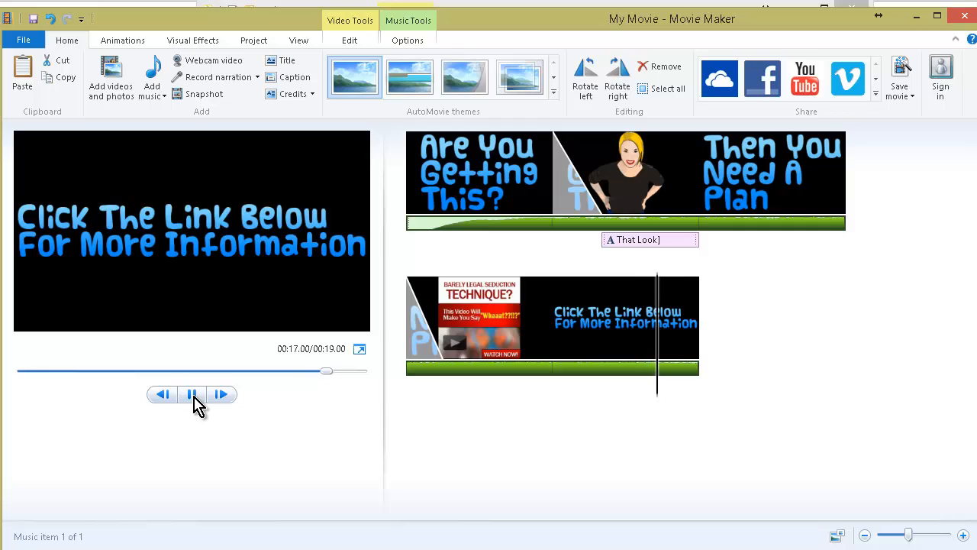
# - Save the project as seduction in the seduction-techniques folder
pyautogui.click(26, 39)
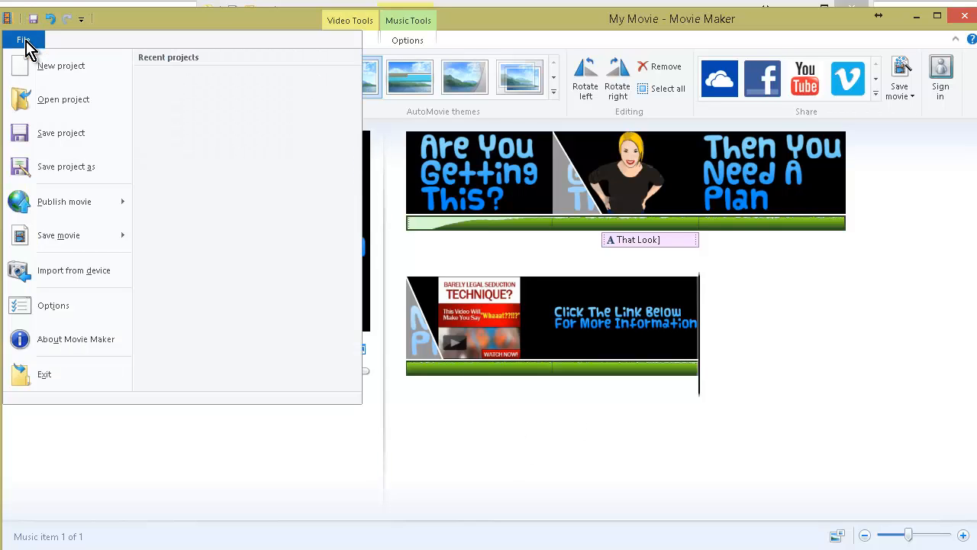
pyautogui.click(54, 133)
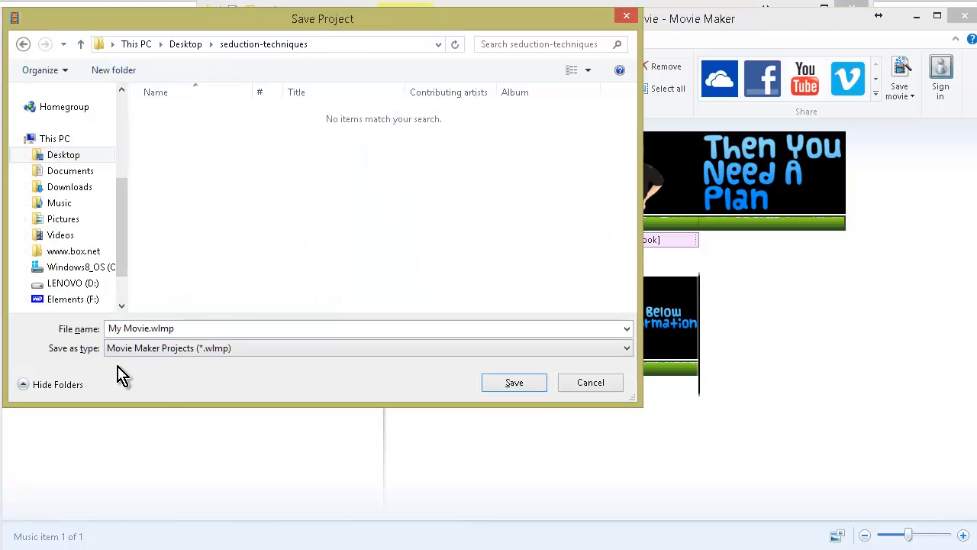
pyautogui.click(148, 327)
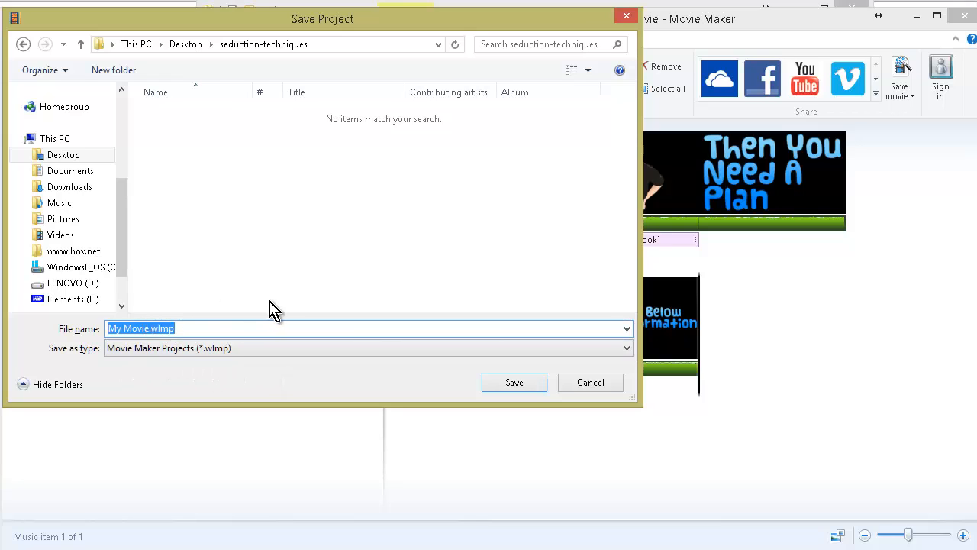
pyautogui.write('seduction')
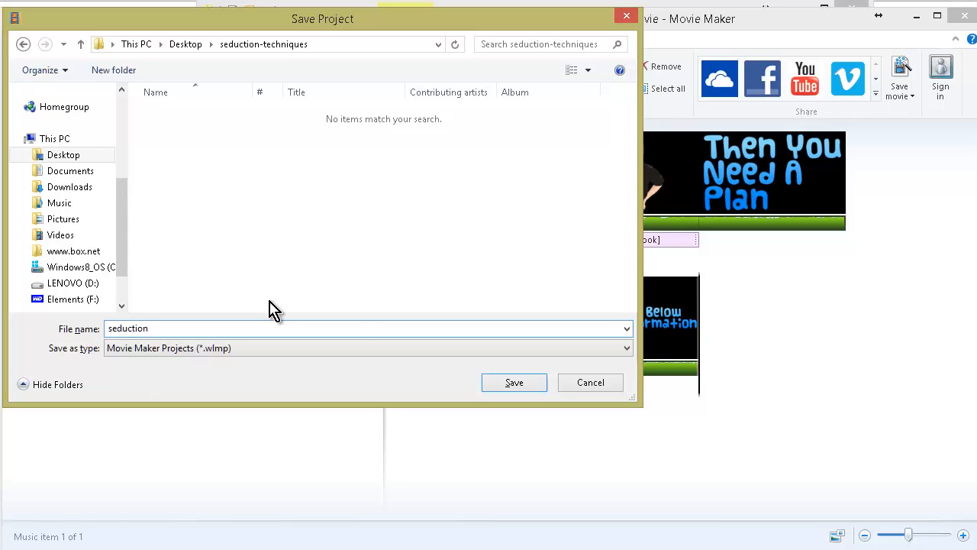
pyautogui.press('Return')
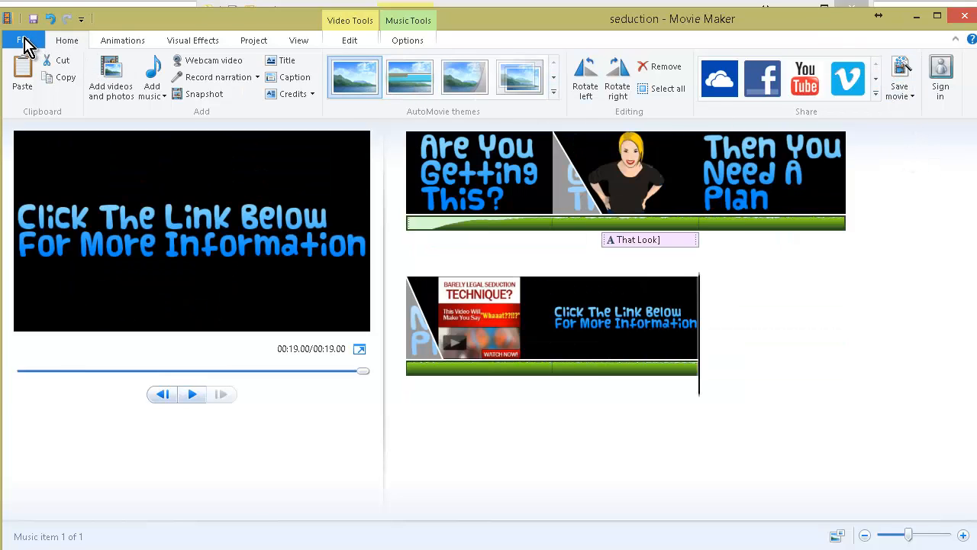
# - Export the movie with the Android (1080p) tablet setting as seduction.mp4 in the seduction-techniques folder
pyautogui.click(24, 41)
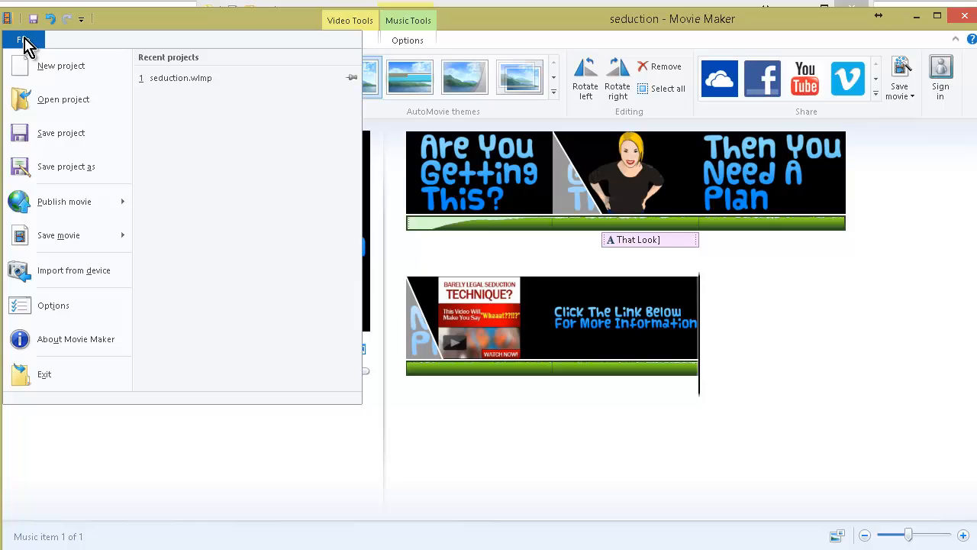
pyautogui.moveTo(61, 208)
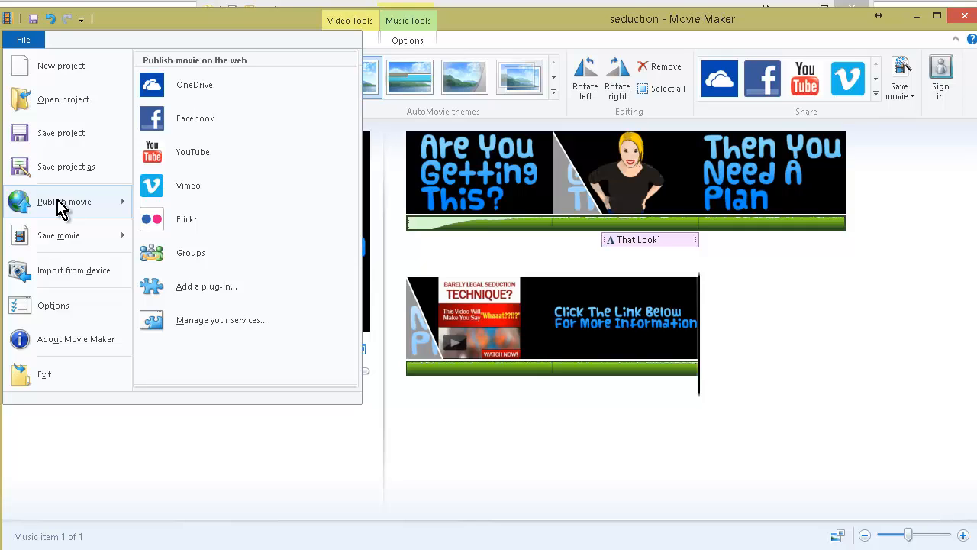
pyautogui.moveTo(67, 234)
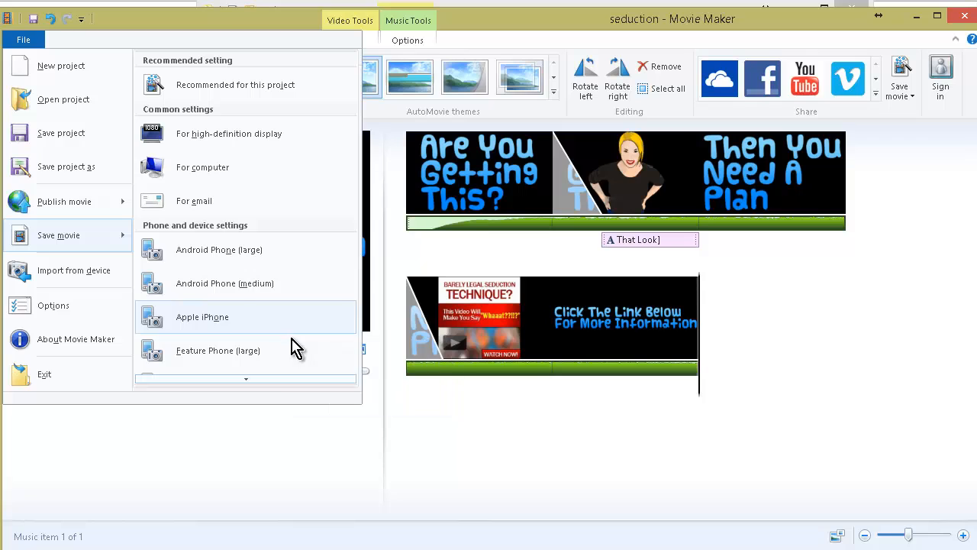
pyautogui.scroll(-2, 301, 310)
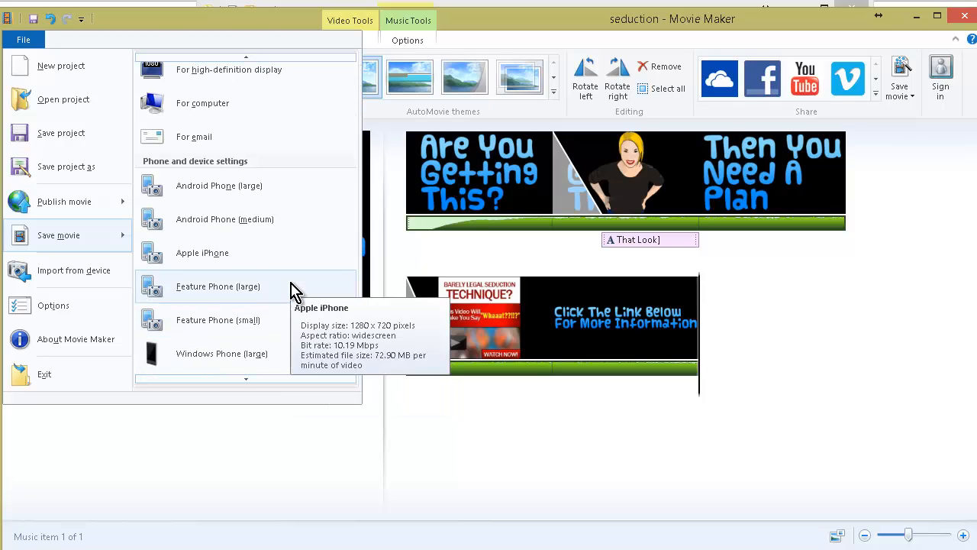
pyautogui.scroll(-1, 295, 292)
pyautogui.scroll(-2, 281, 293)
pyautogui.scroll(-4, 283, 290)
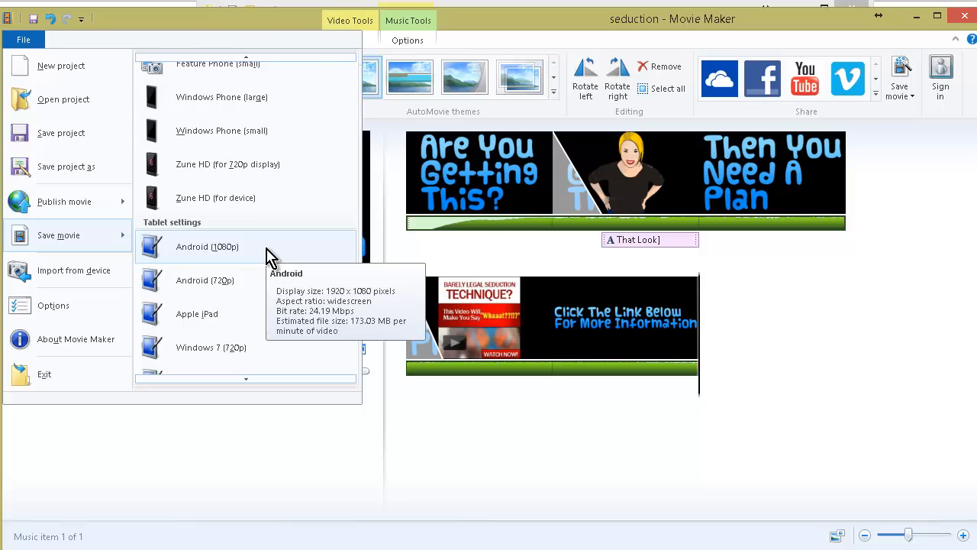
pyautogui.click(267, 251)
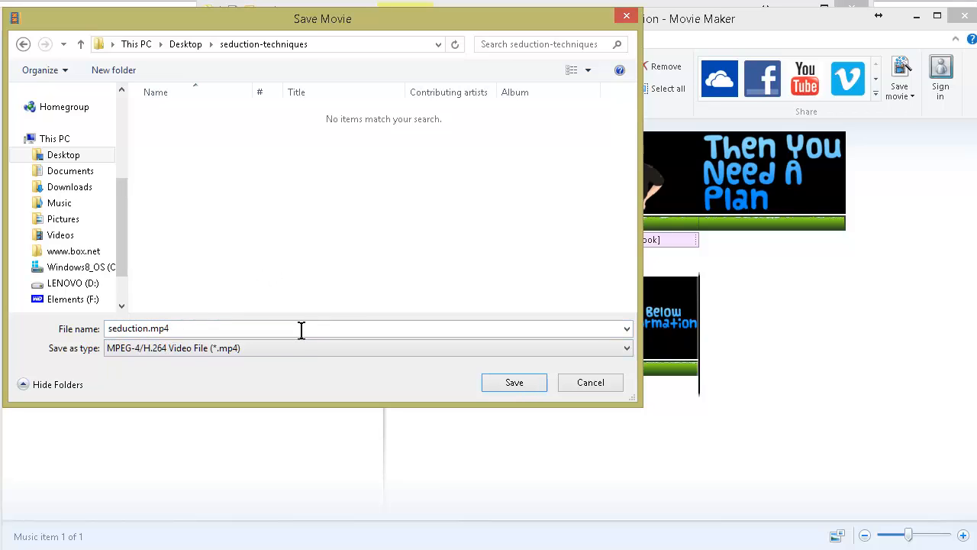
pyautogui.click(522, 386)
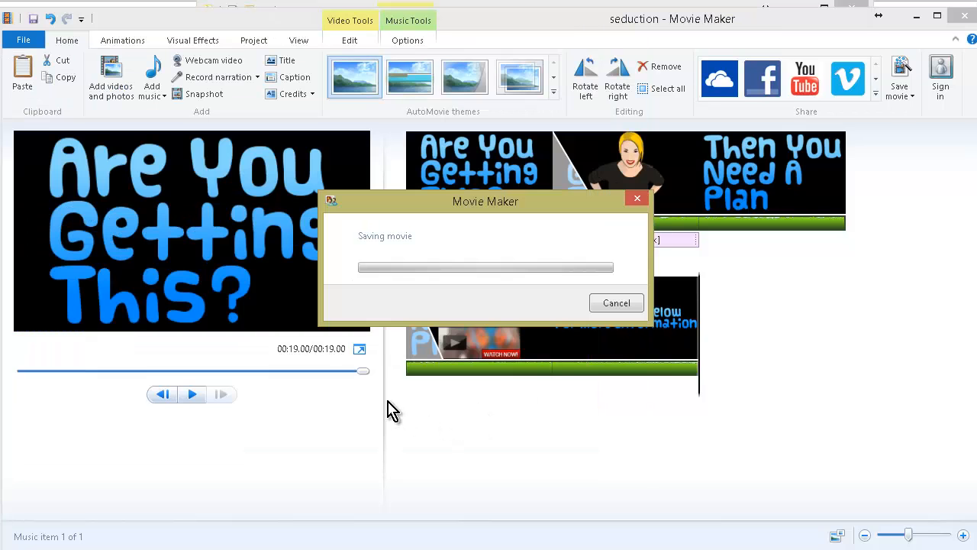